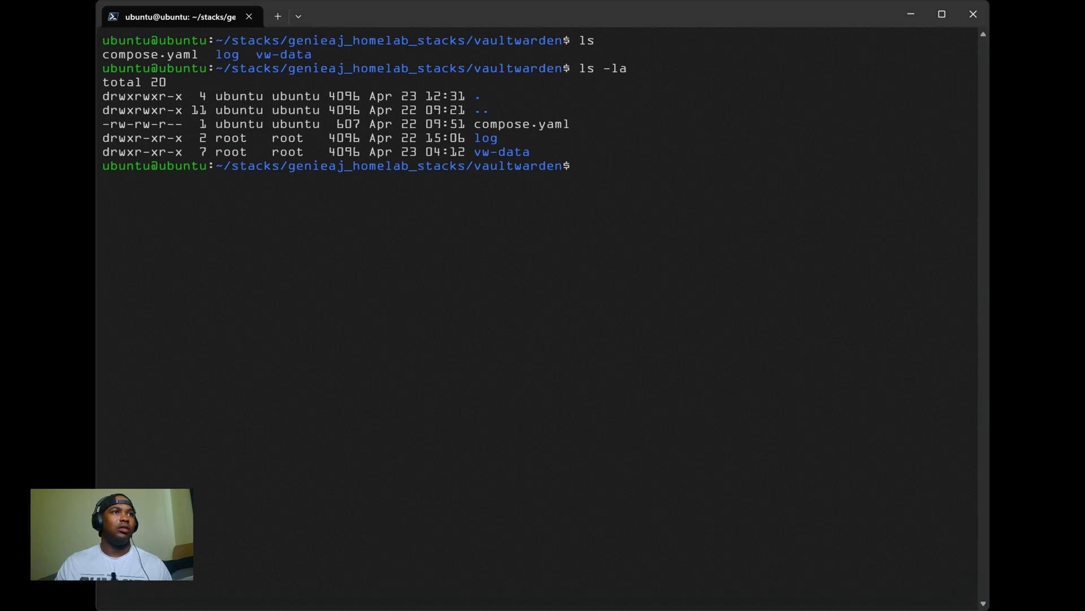
# Step: Run sudo apt update && sudo apt install -y argon2 with the sudo password, confirming argon2 is current
pyautogui.write('sudo apt update && sudo apt install -y argon2')
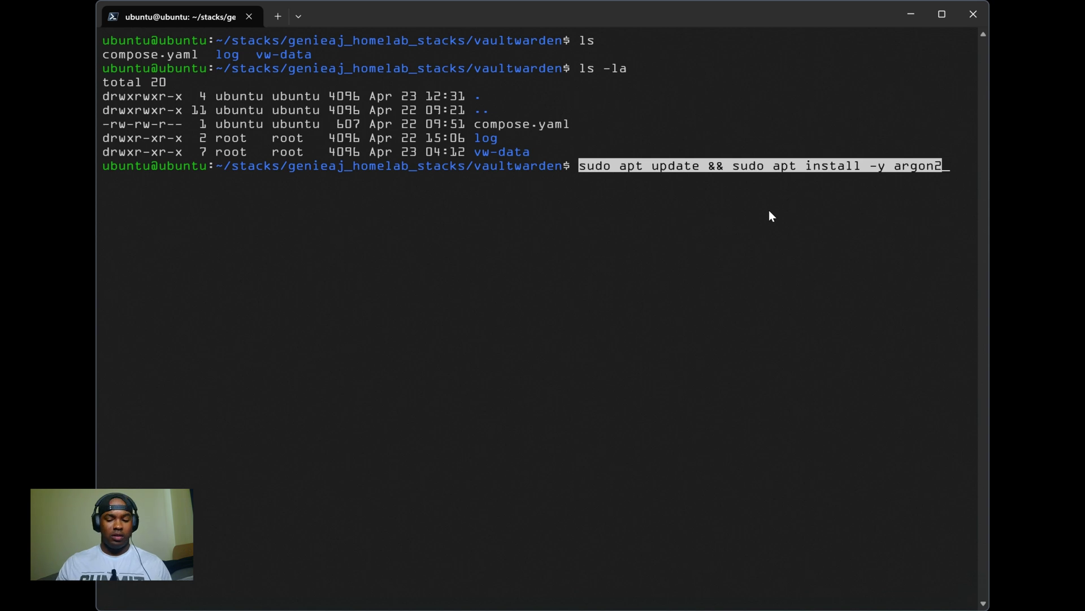
pyautogui.press('Return')
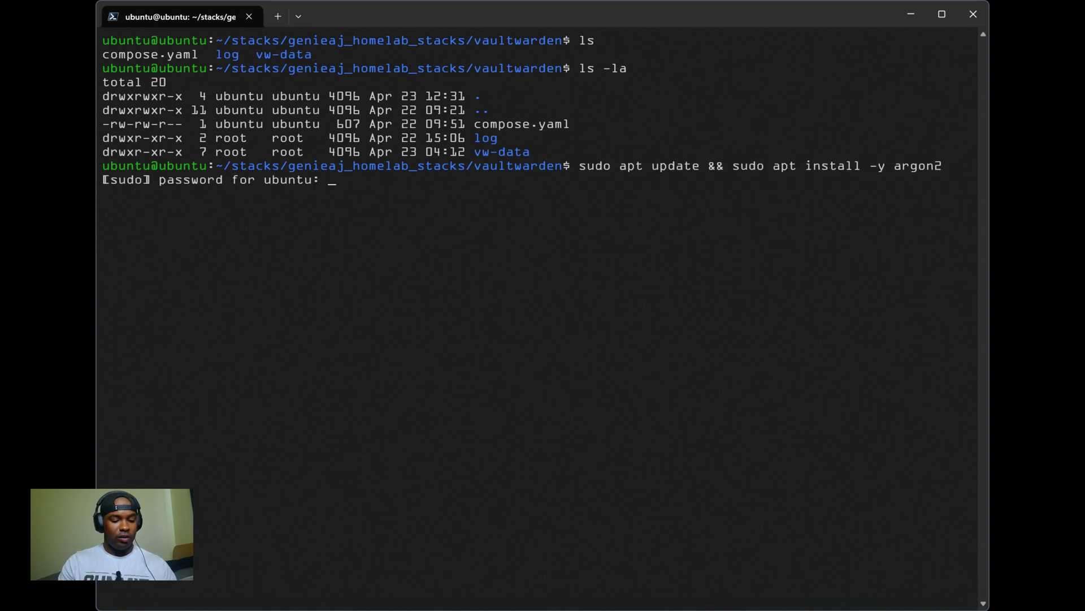
pyautogui.press('Return')
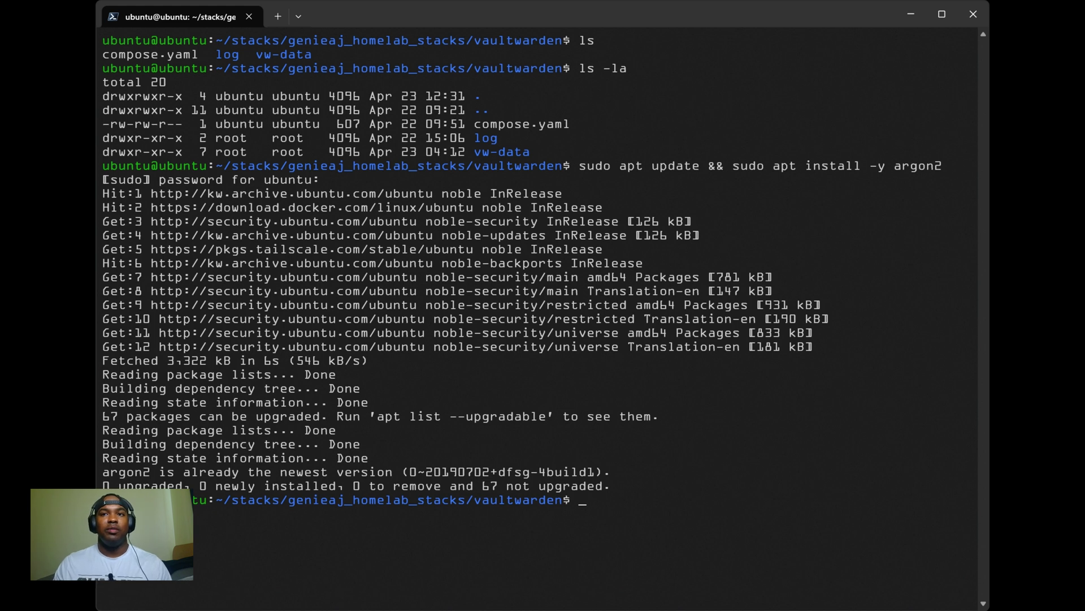
# Step: Append an argon2-hashed ADMIN_TOKEN to .env and display the file with cat .env
pyautogui.hotkey('ctrl', 'v')
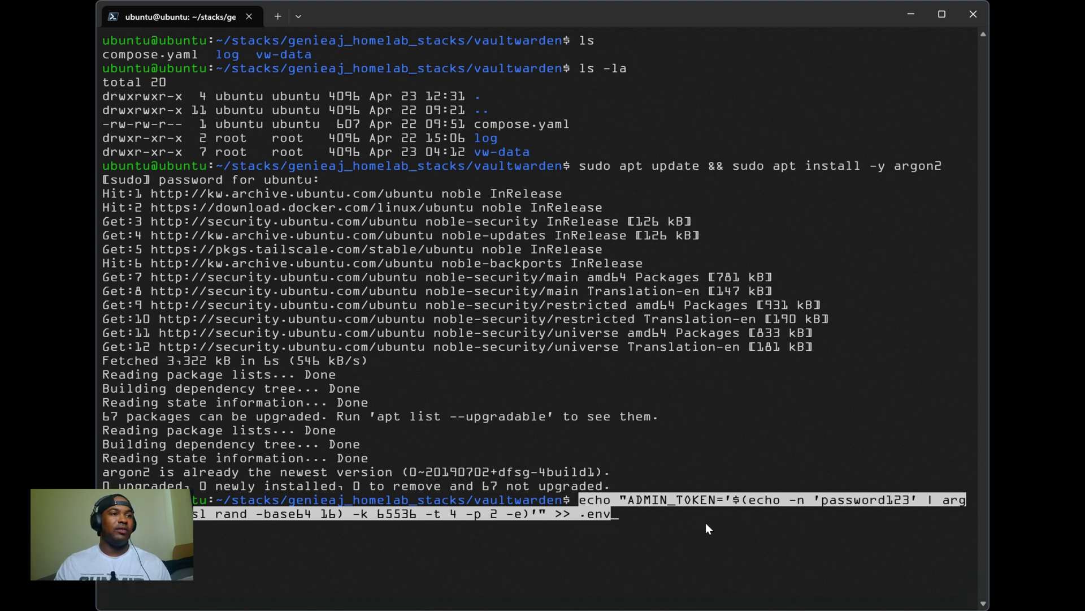
pyautogui.press('Return')
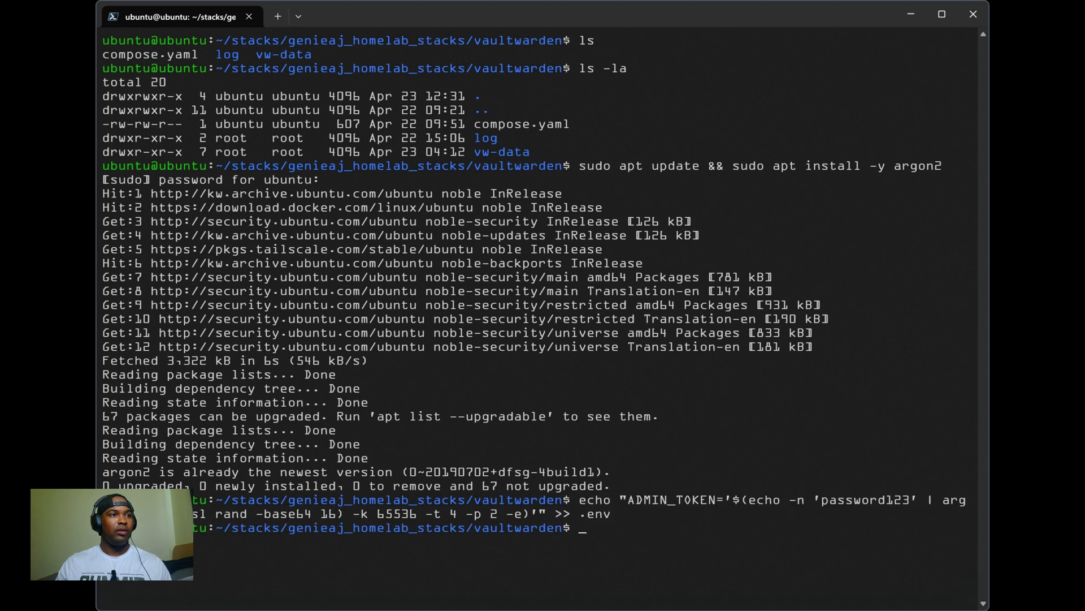
pyautogui.write('l')
pyautogui.press('BackSpace')
pyautogui.write('cat .env')
pyautogui.press('Return')
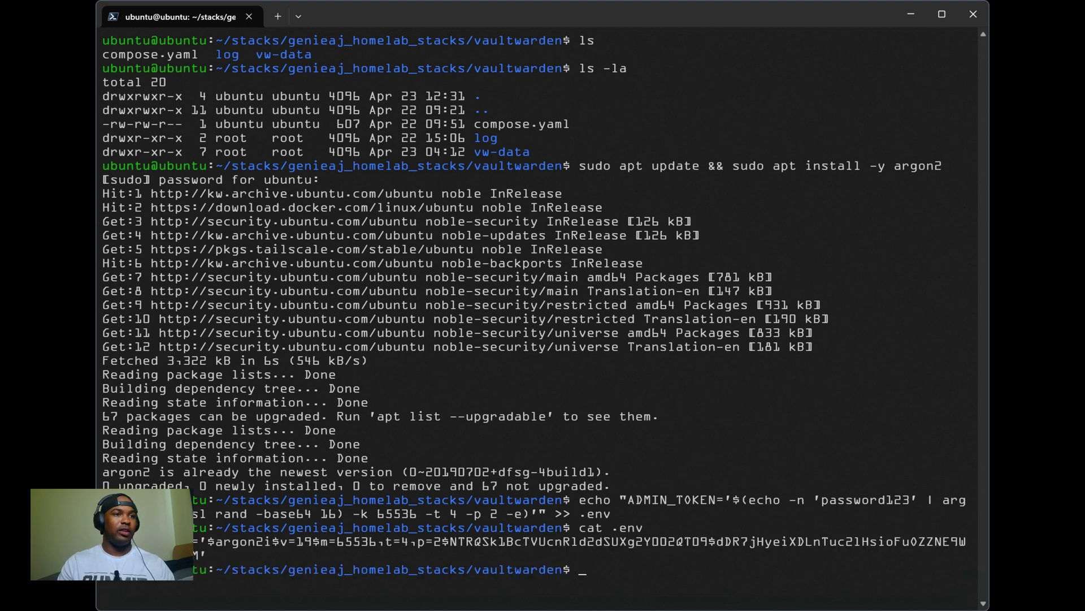
# Step: Clear the terminal and start the vaultwarden container with sudo docker compose up -d
pyautogui.write('clear')
pyautogui.press('Return')
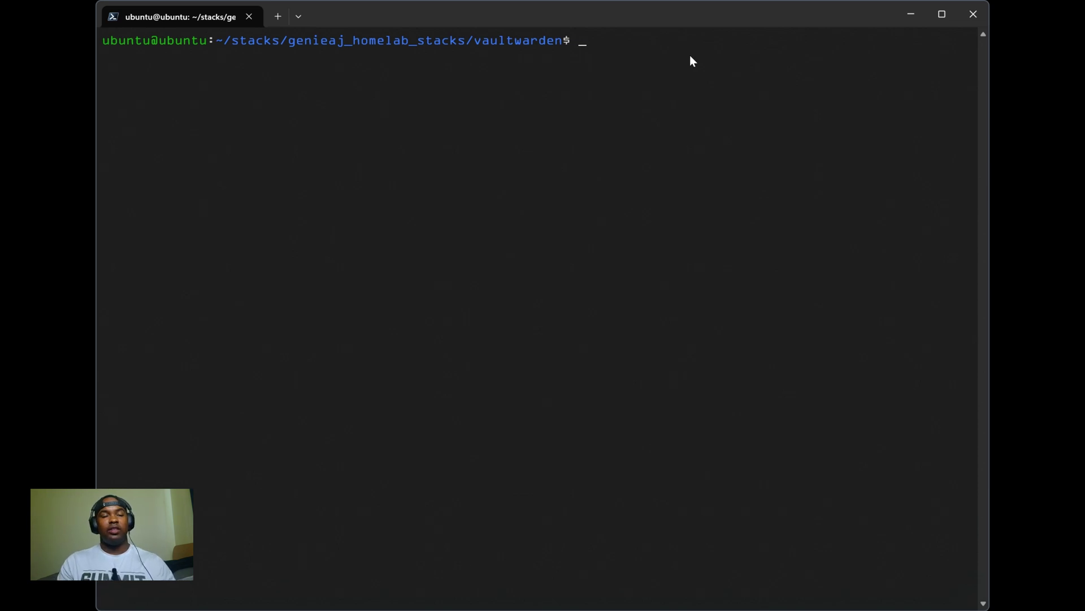
pyautogui.write('sudo docker compose up -d')
pyautogui.press('Return')
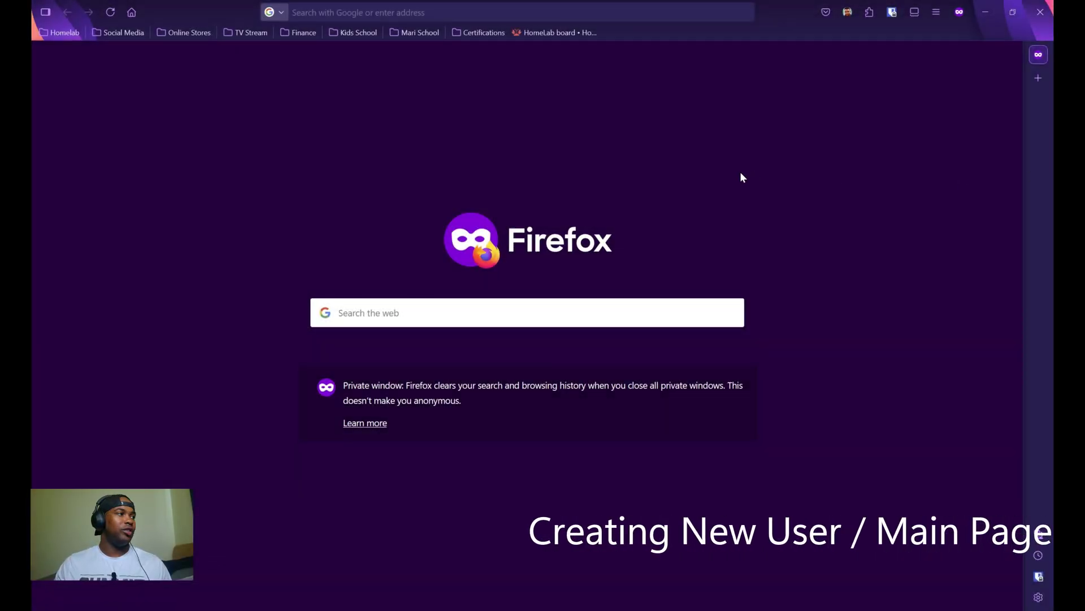
# Step: Load the Vaultwarden site at vault.test.geniehome.net and go to the Create account form
pyautogui.click(423, 12)
pyautogui.write('vault.test.geniehome.net')
pyautogui.press('Return')
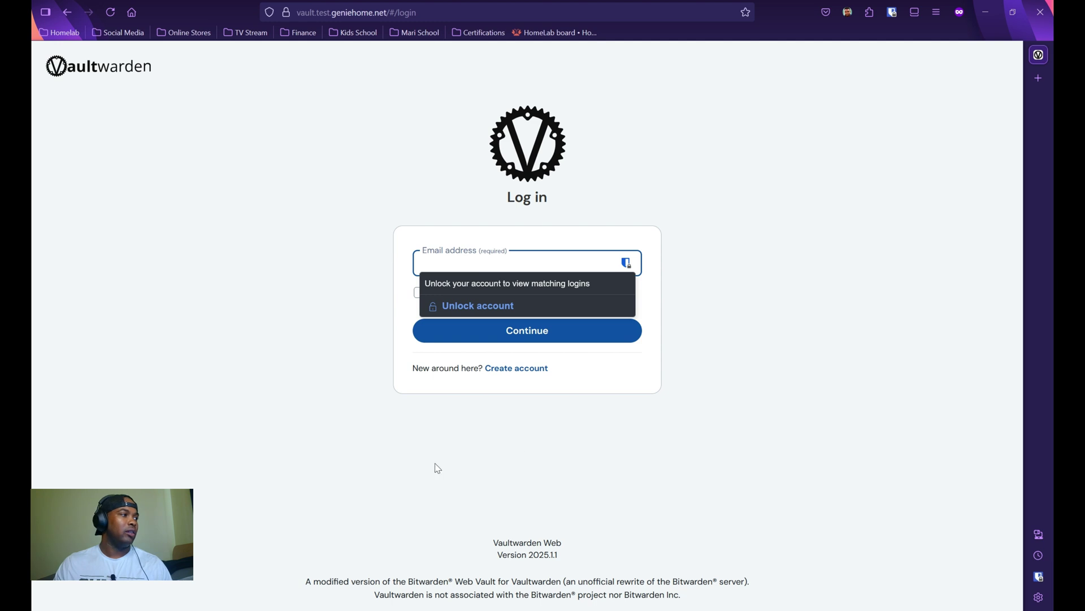
pyautogui.click(512, 373)
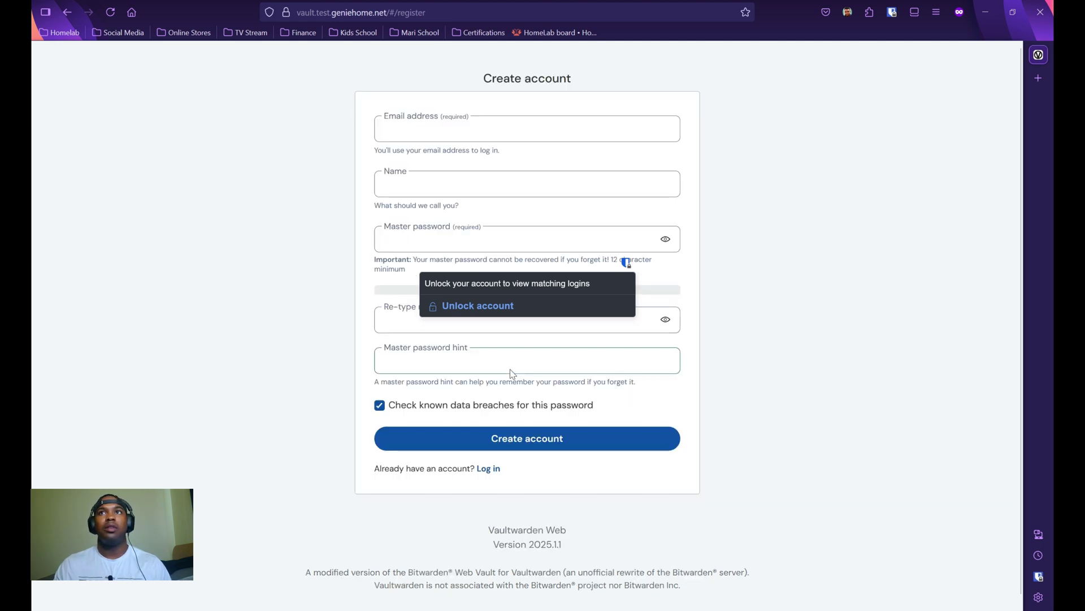
# Step: Fill in the email, name and master password, register the account, then log in
pyautogui.click(466, 128)
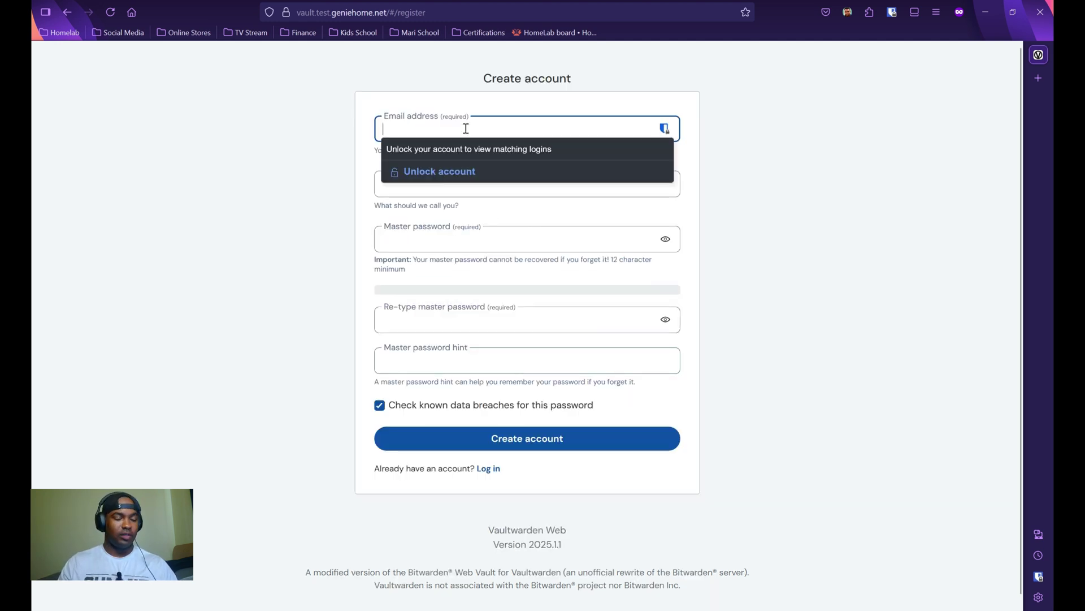
pyautogui.write('test')
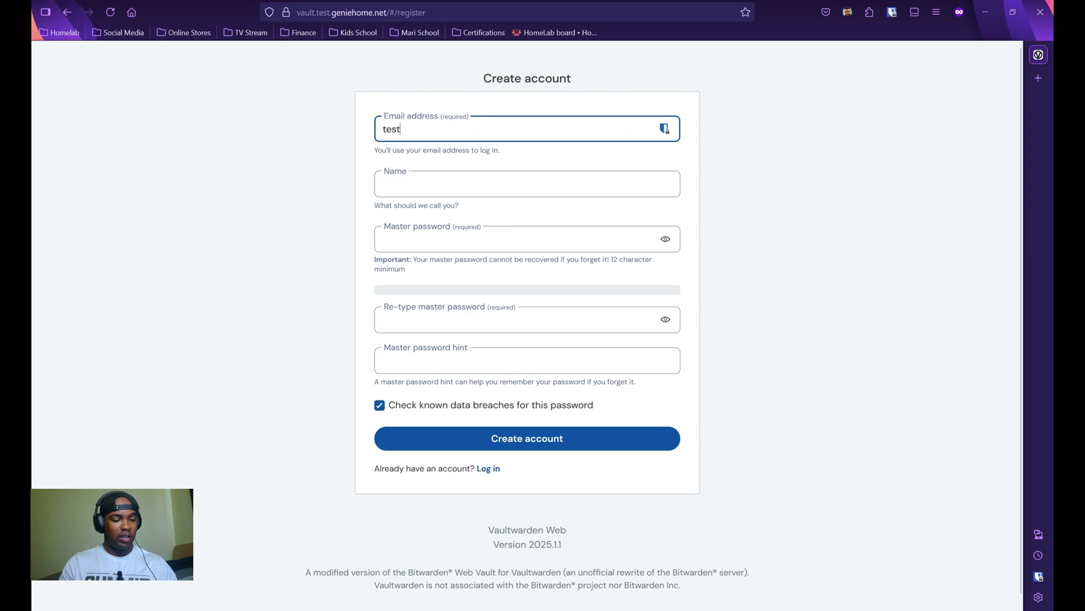
pyautogui.write('@test.com')
pyautogui.press('Tab')
pyautogui.write('G')
pyautogui.press('BackSpace')
pyautogui.write('Genie')
pyautogui.press('Tab')
pyautogui.write('test@t')
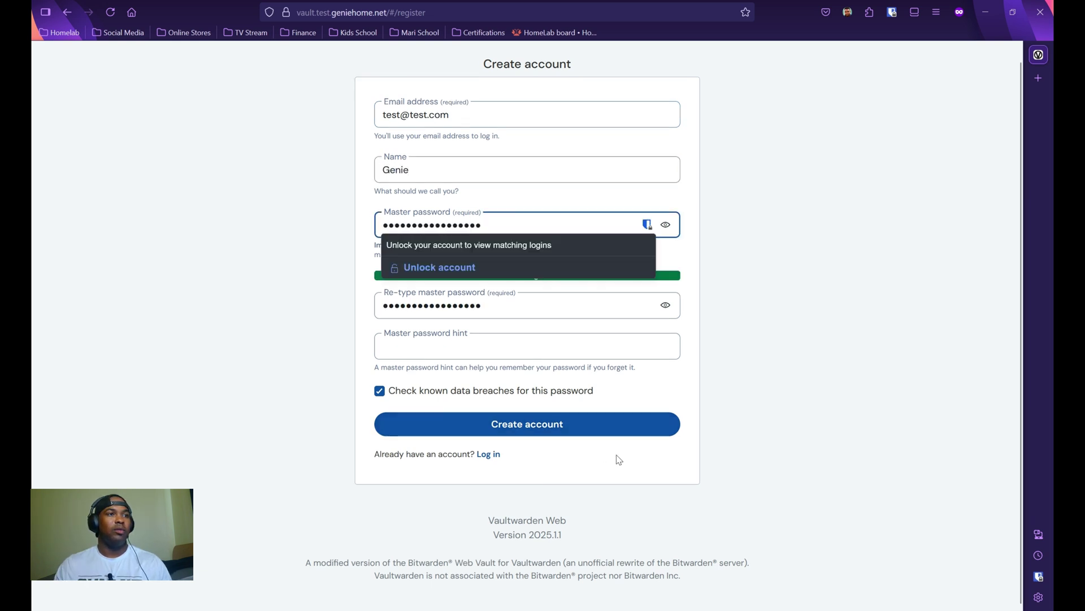
pyautogui.click(700, 446)
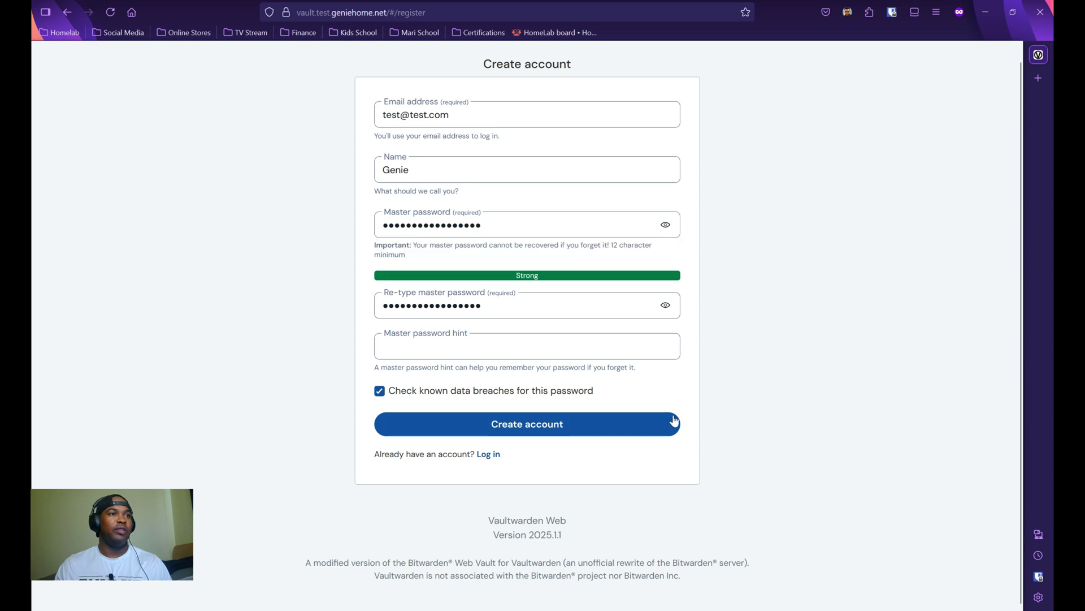
pyautogui.click(636, 425)
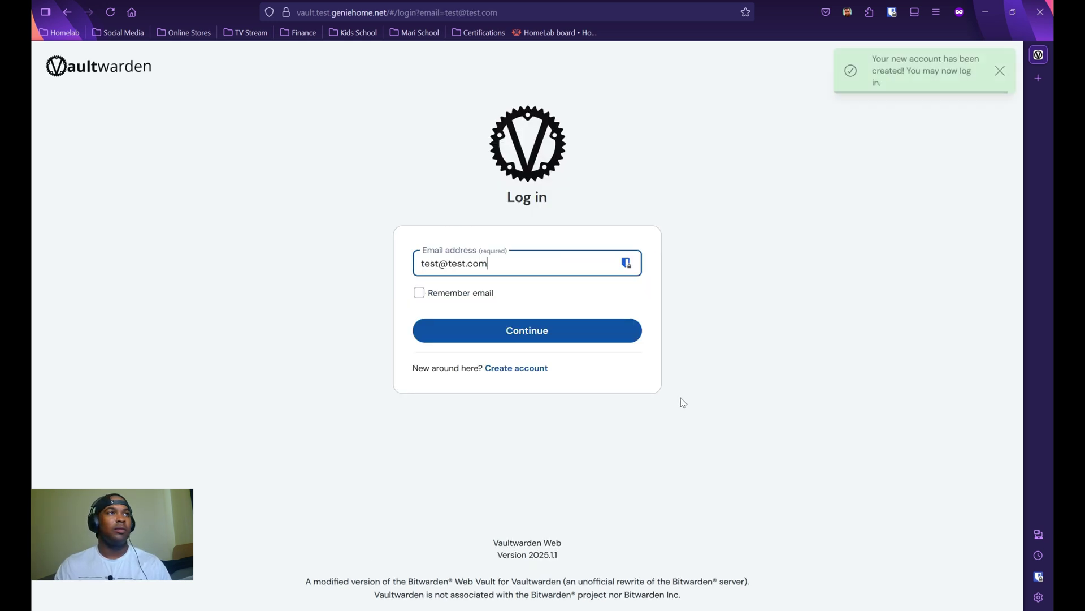
pyautogui.click(492, 332)
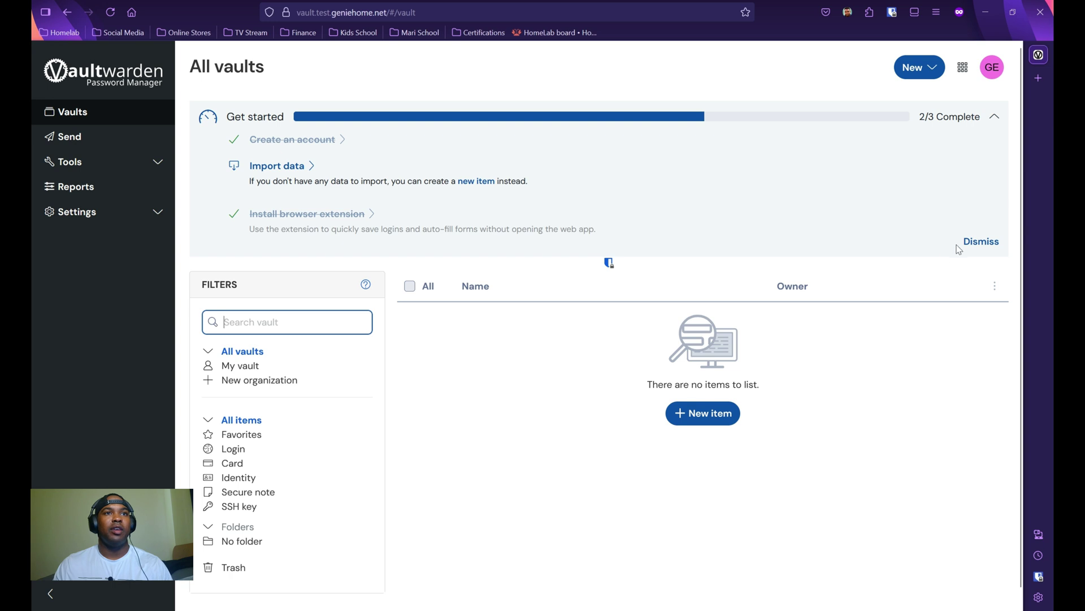
# Step: Dismiss the Get started checklist, then move through Send to Tools > Generator
pyautogui.click(981, 243)
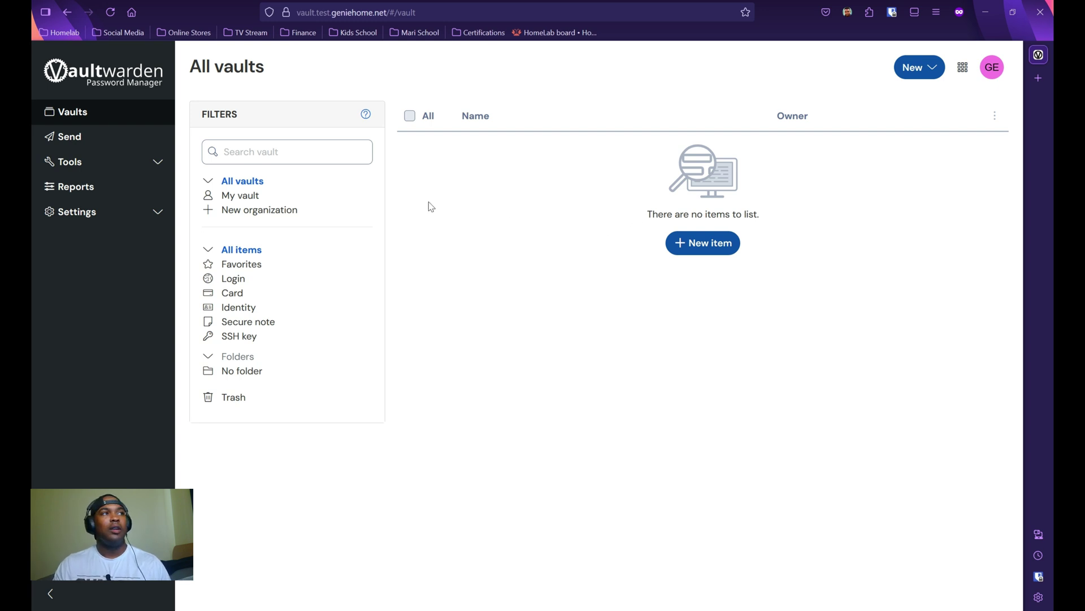
pyautogui.click(68, 137)
pyautogui.click(83, 166)
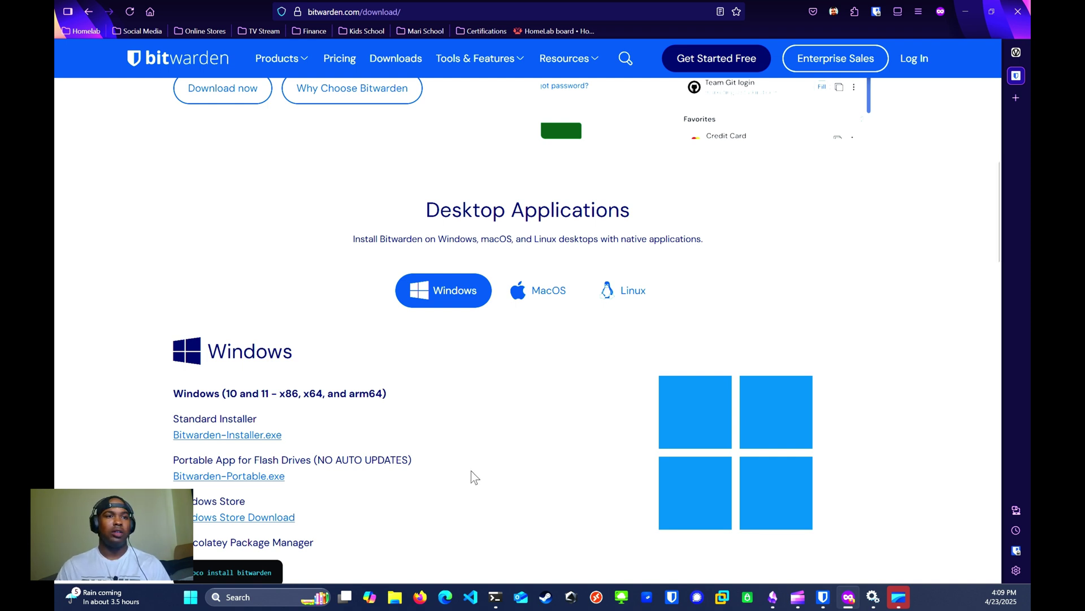
# Step: Launch the Bitwarden desktop app from the taskbar
pyautogui.click(823, 597)
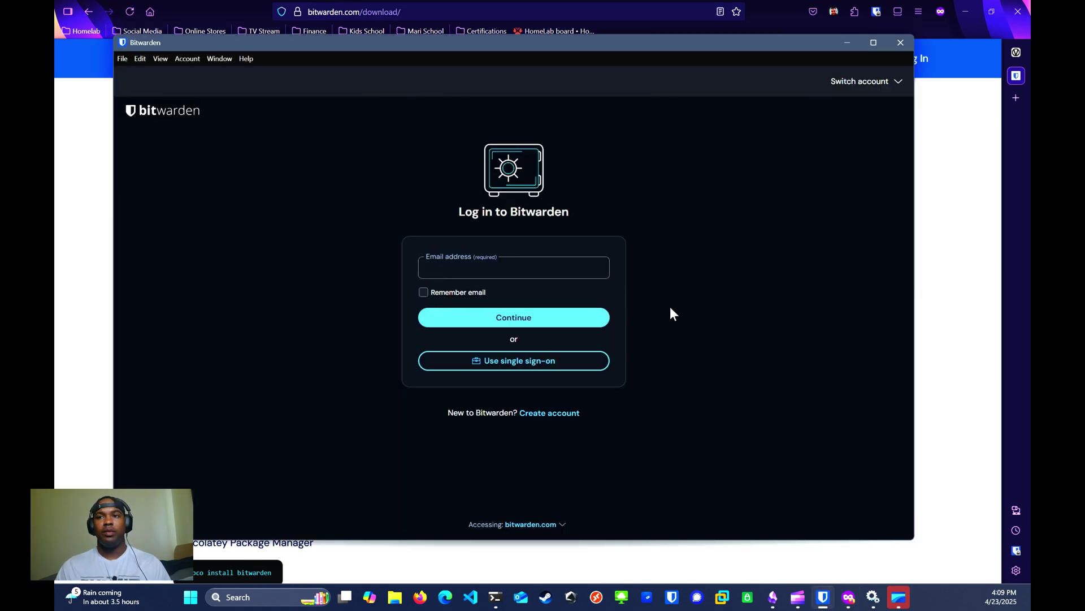
pyautogui.click(551, 267)
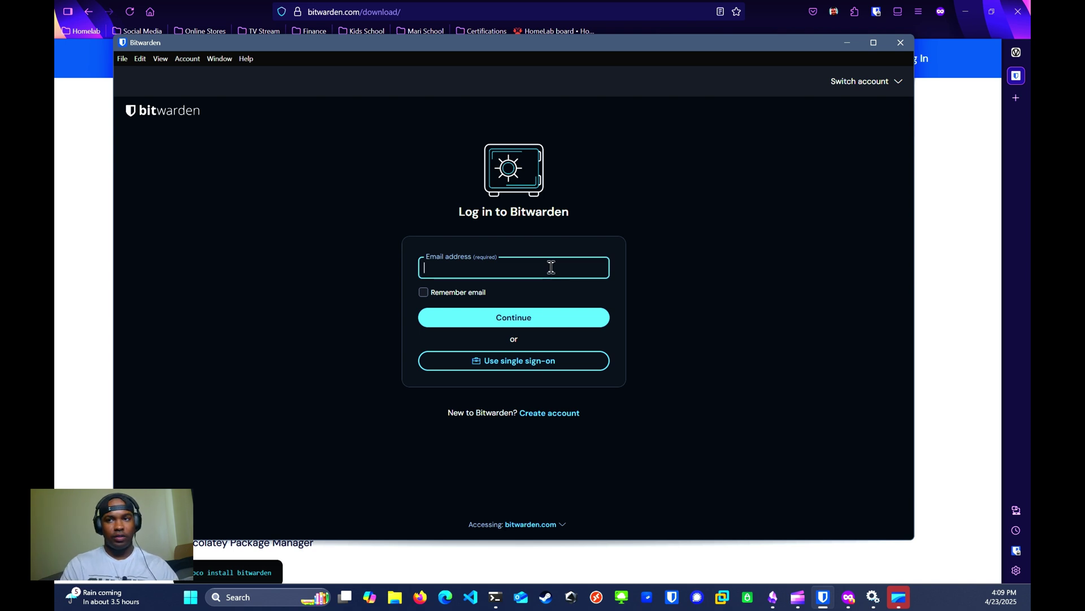
pyautogui.write('test@test.com')
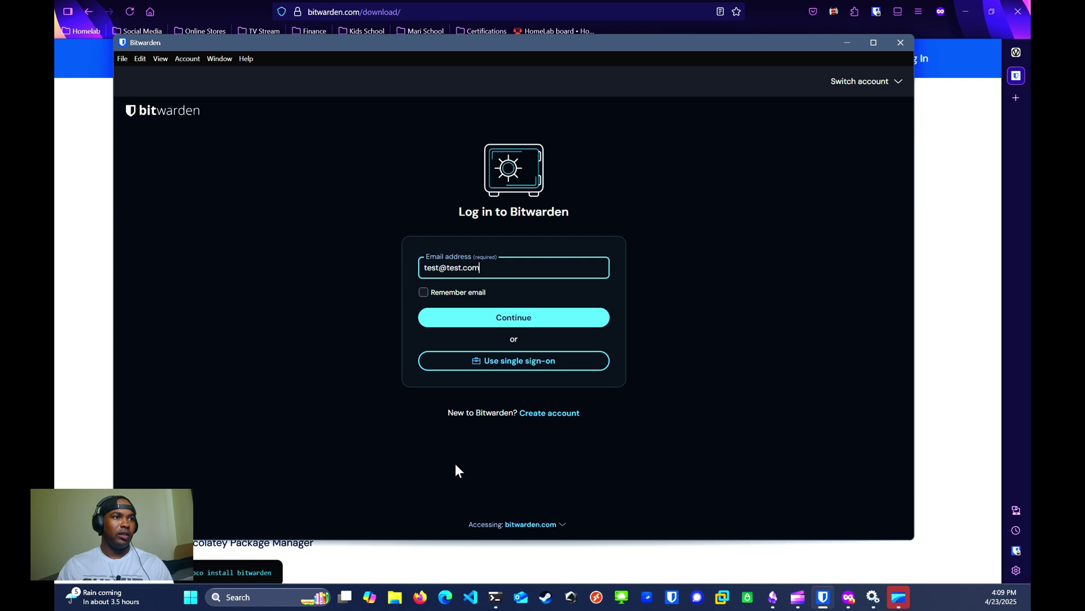
pyautogui.click(559, 525)
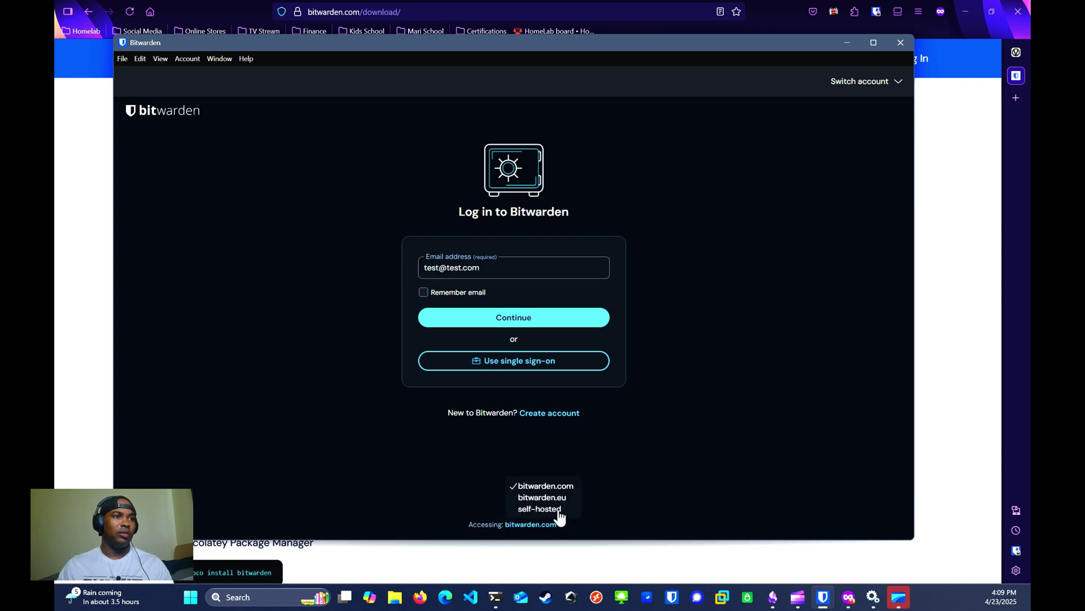
pyautogui.click(540, 508)
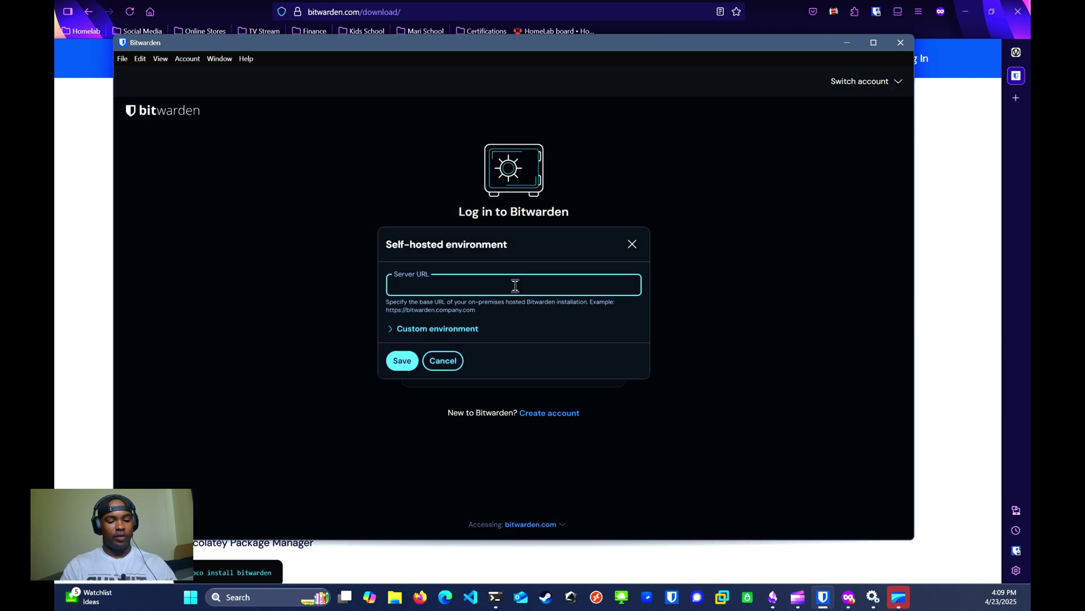
pyautogui.write('https://vault.test.geniehome.net')
pyautogui.click(401, 362)
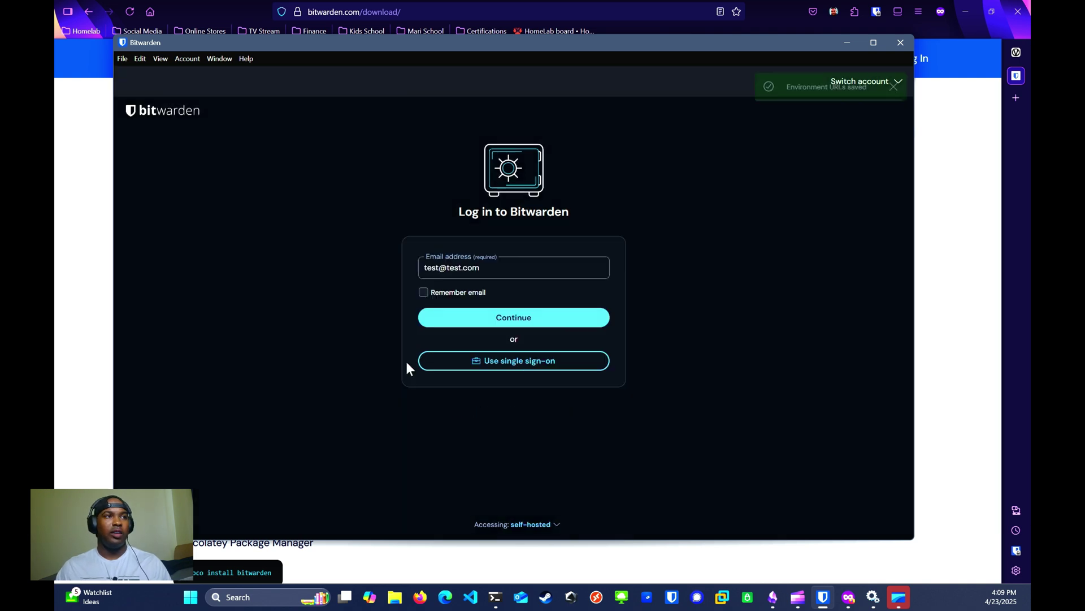
pyautogui.click(477, 325)
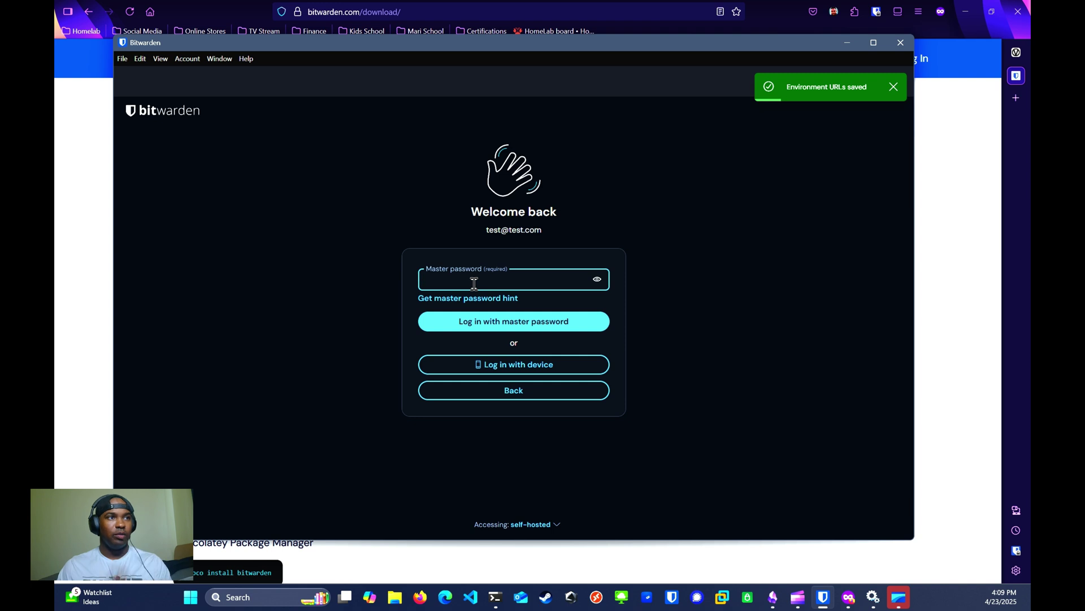
pyautogui.hotkey('ctrl', 'v')
pyautogui.press('Return')
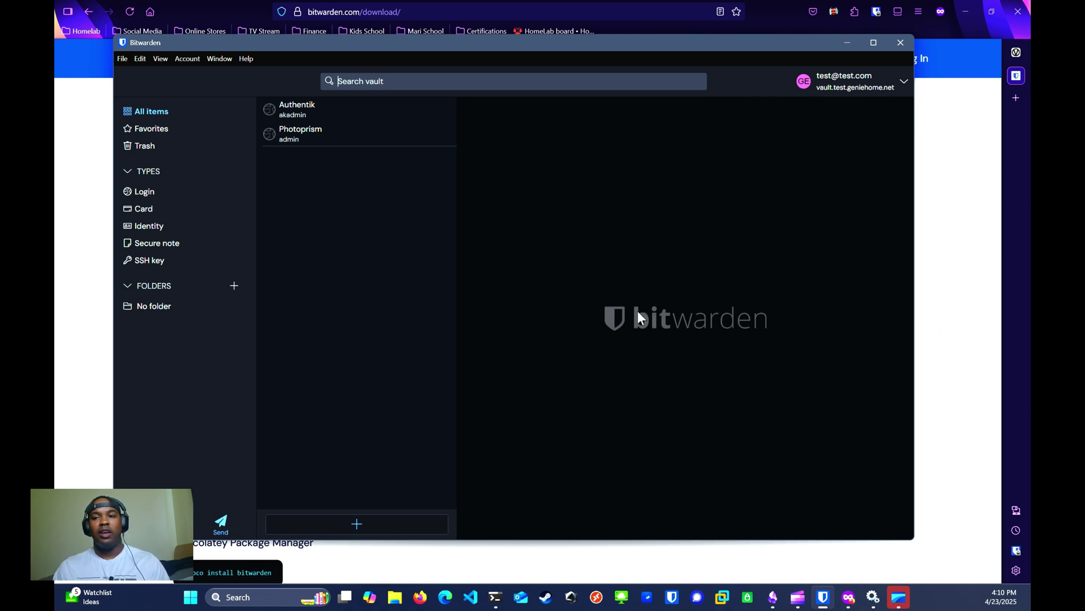
# Step: Open a private Firefox window and load photo.test.geniehome.net
pyautogui.hotkey('ctrl', 'shift', 'p')
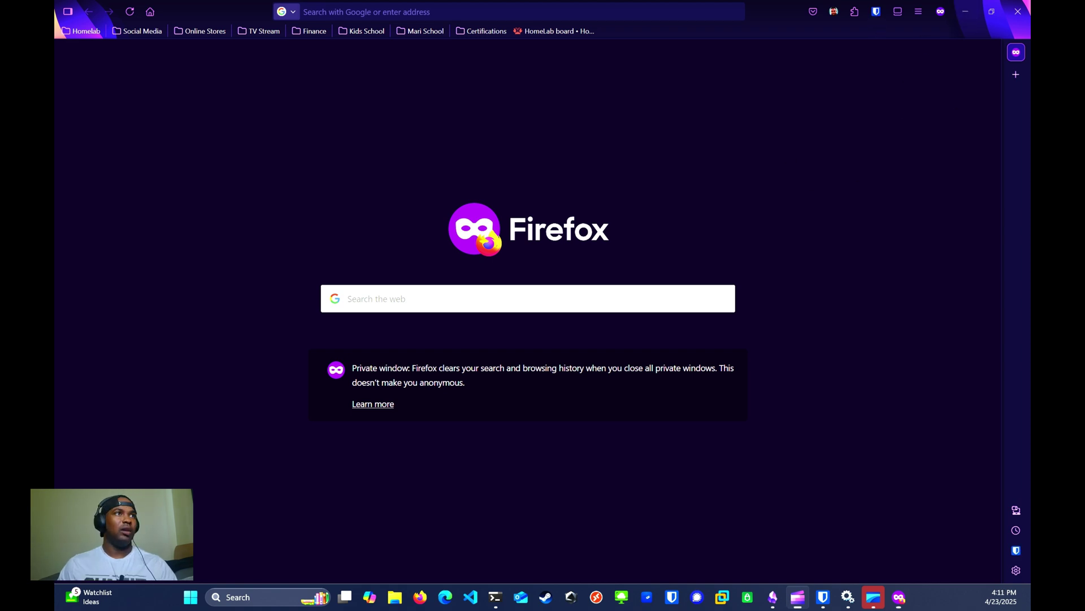
pyautogui.click(446, 14)
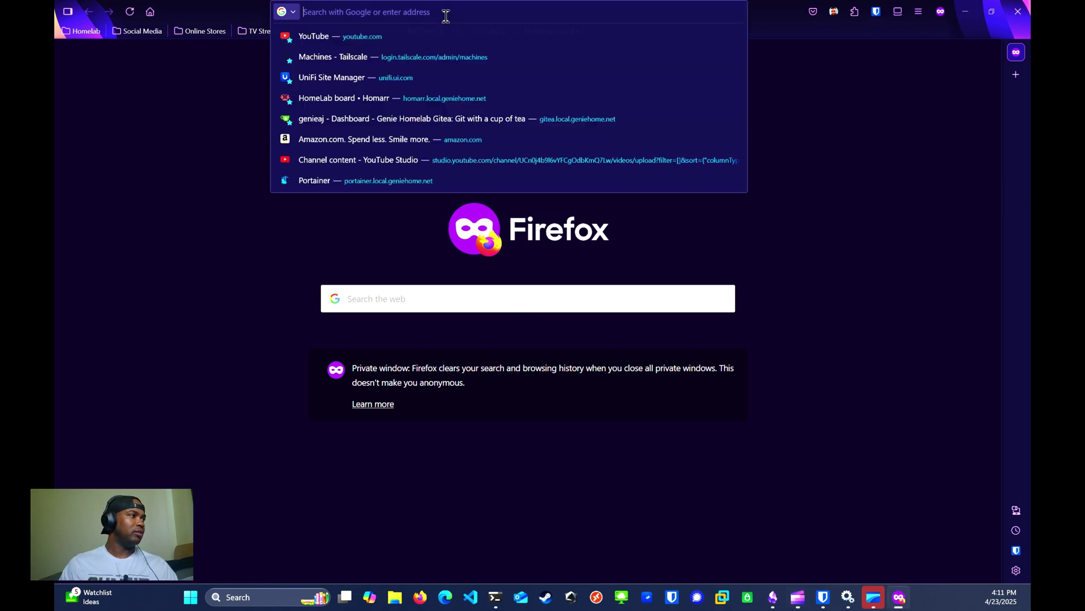
pyautogui.write('photo.test.geniehome.net/')
pyautogui.press('Return')
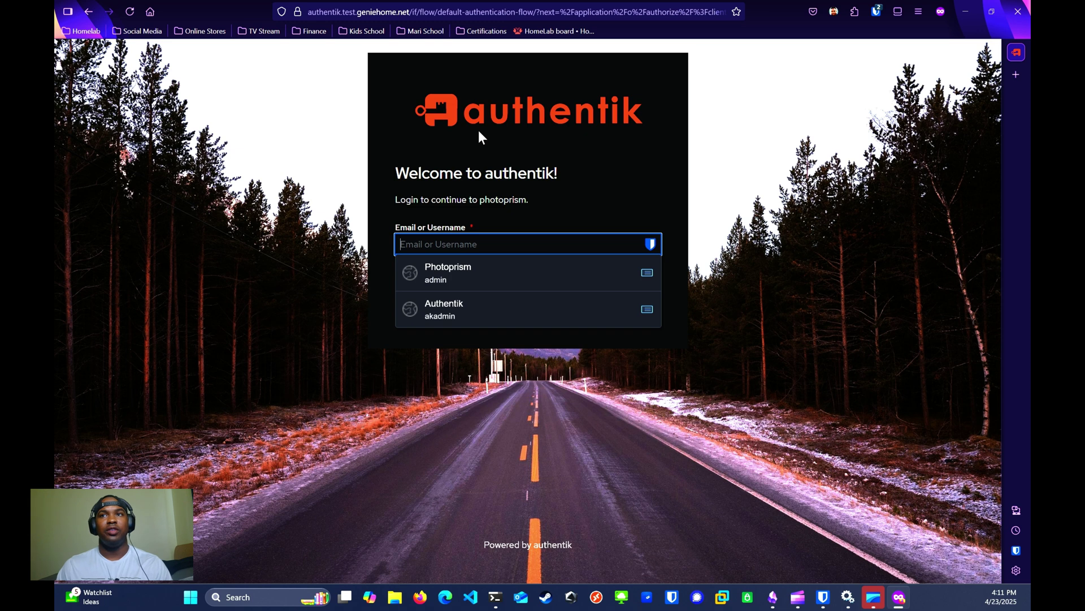
# Step: Sign in to authentik using the saved Authentik login and pass the two-factor step
pyautogui.click(502, 317)
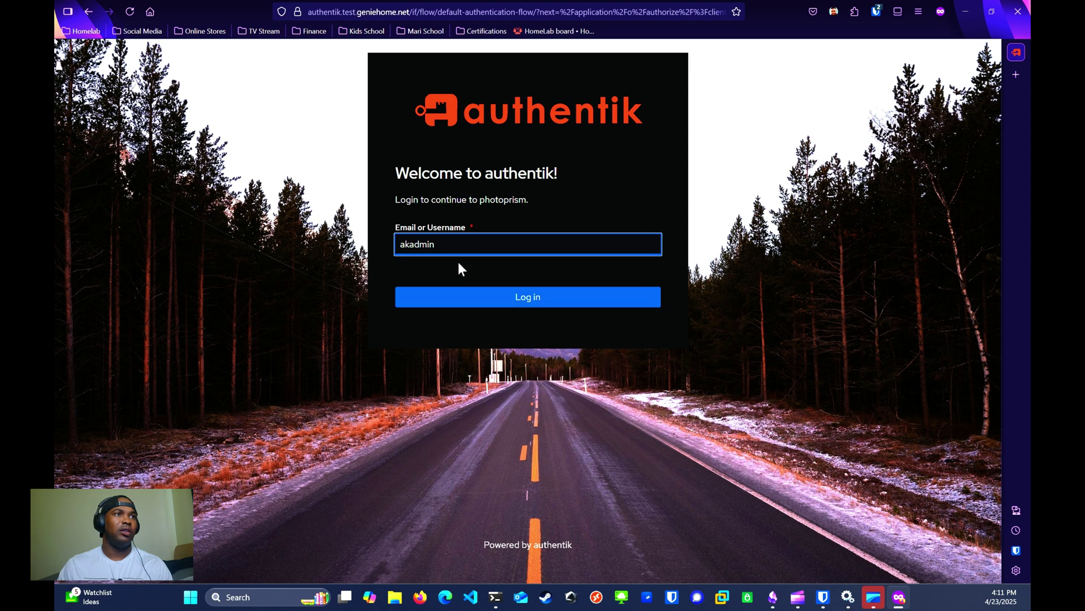
pyautogui.click(443, 298)
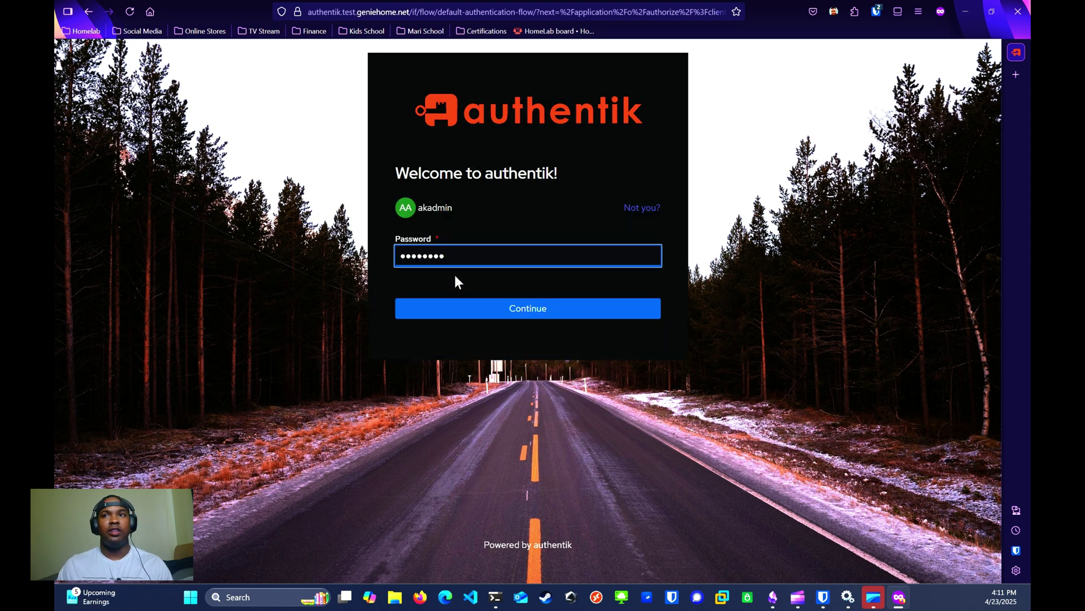
pyautogui.click(491, 308)
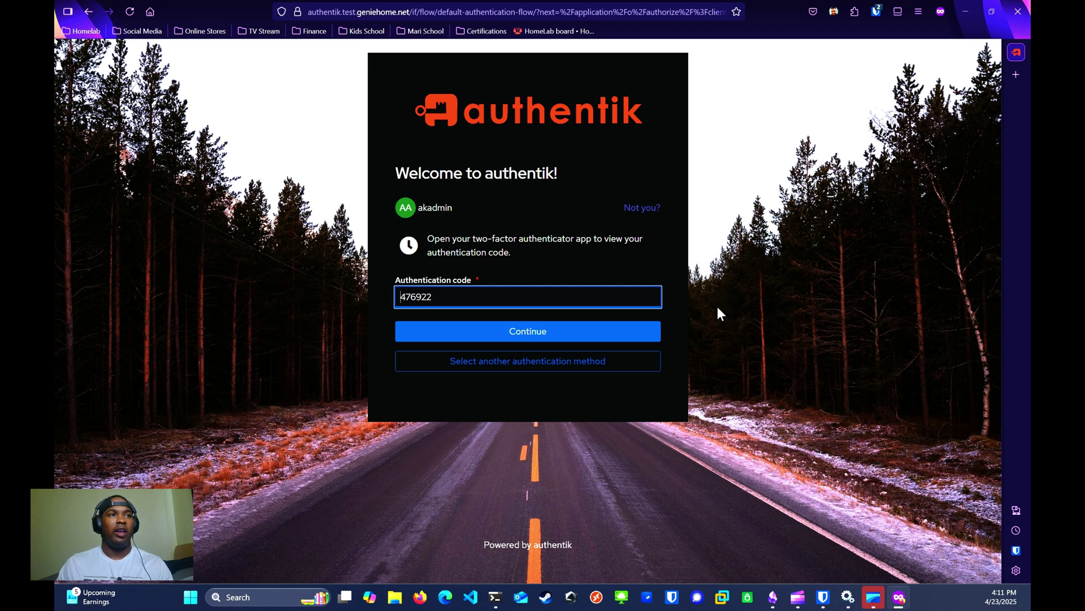
pyautogui.click(560, 333)
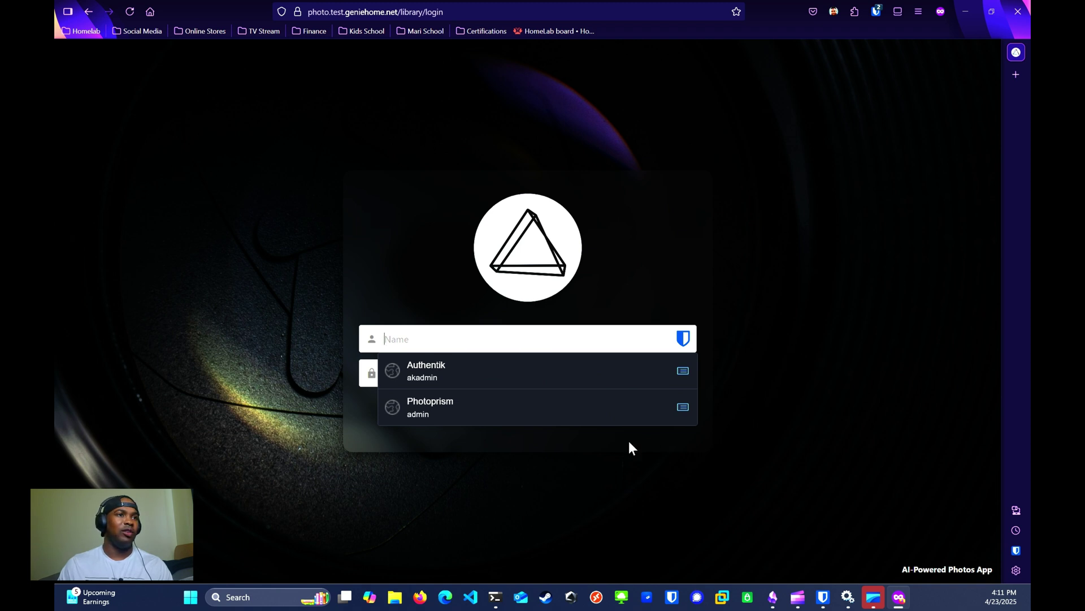
# Step: Autofill the Photoprism login from its saved Bitwarden entry
pyautogui.click(477, 408)
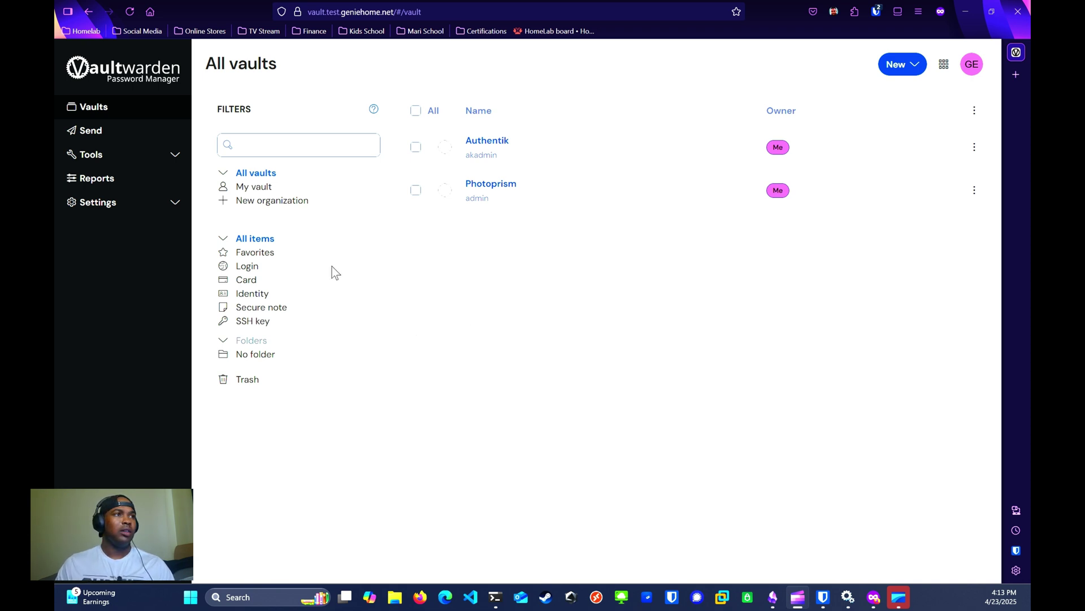
# Step: Filter the vault to SSH keys and create a new SSH key item named test_key
pyautogui.click(256, 325)
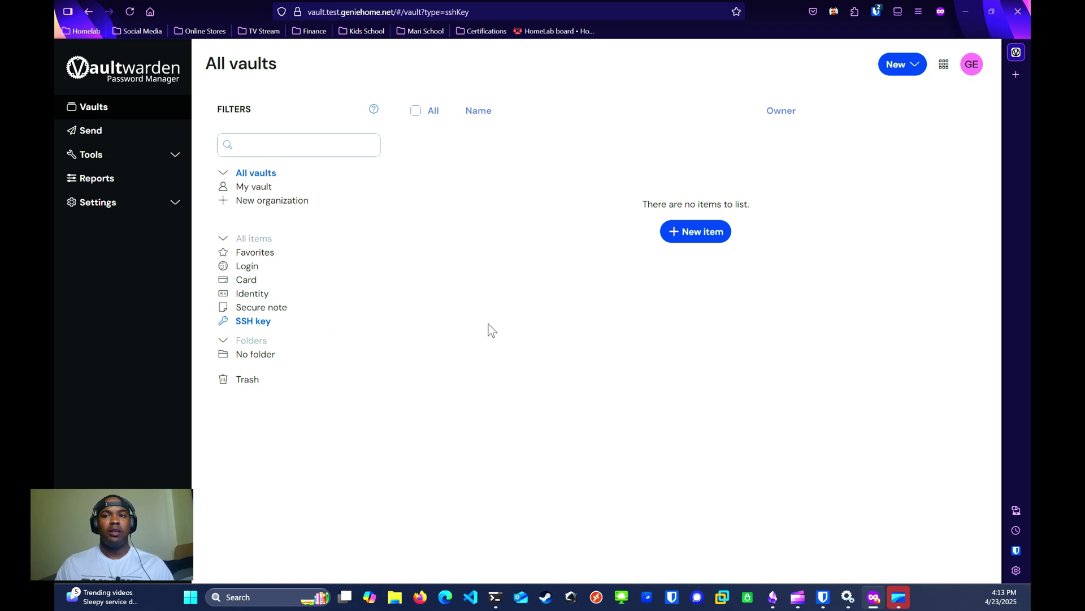
pyautogui.click(699, 236)
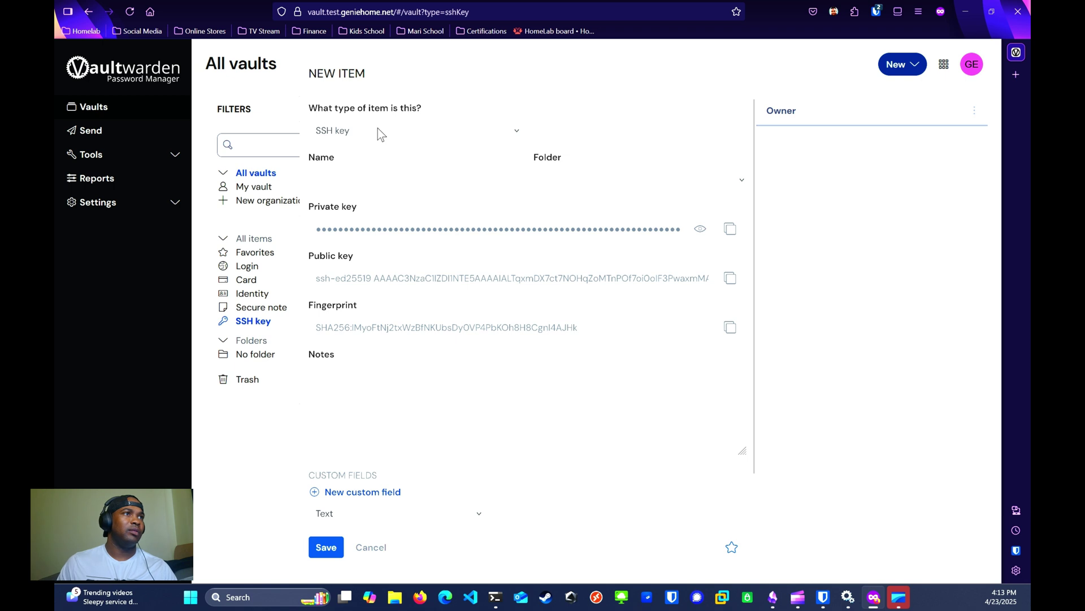
pyautogui.write('test_key')
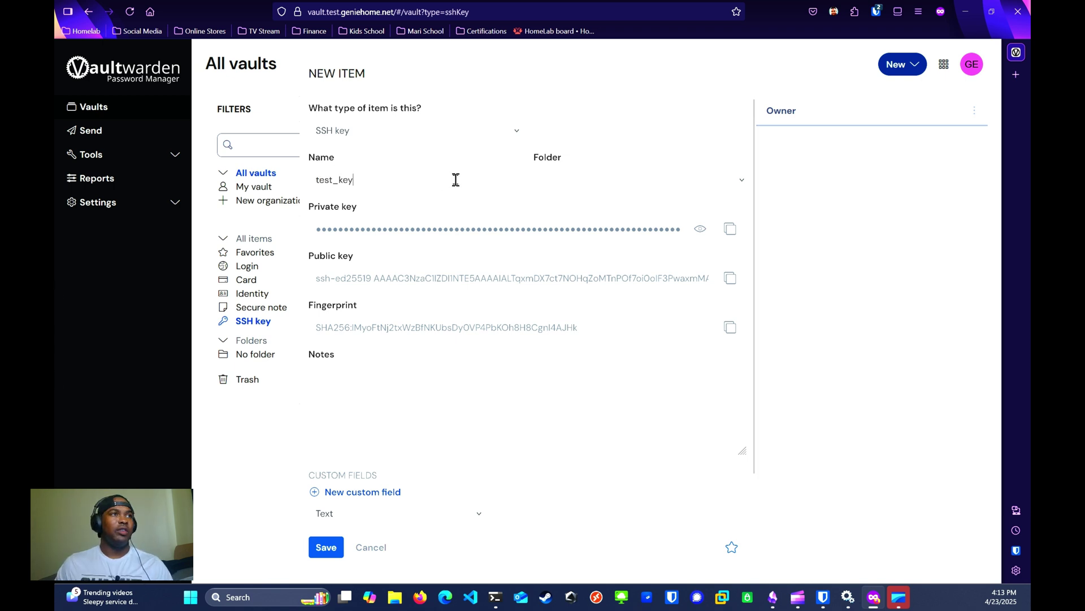
# Step: Save the test_key item and open Bitwarden Desktop, where test_key now appears
pyautogui.click(323, 546)
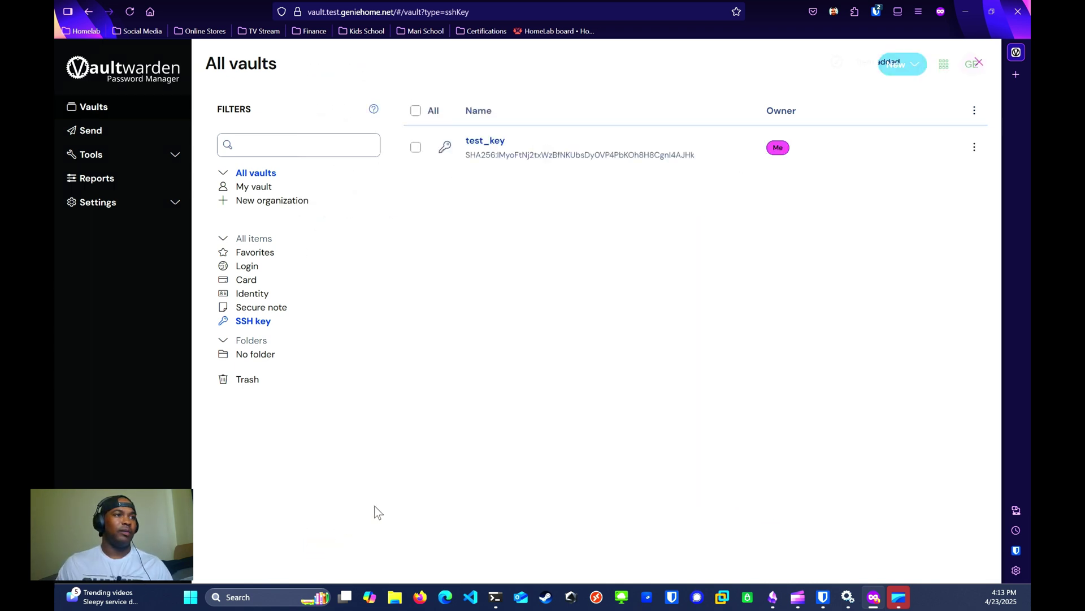
pyautogui.click(824, 600)
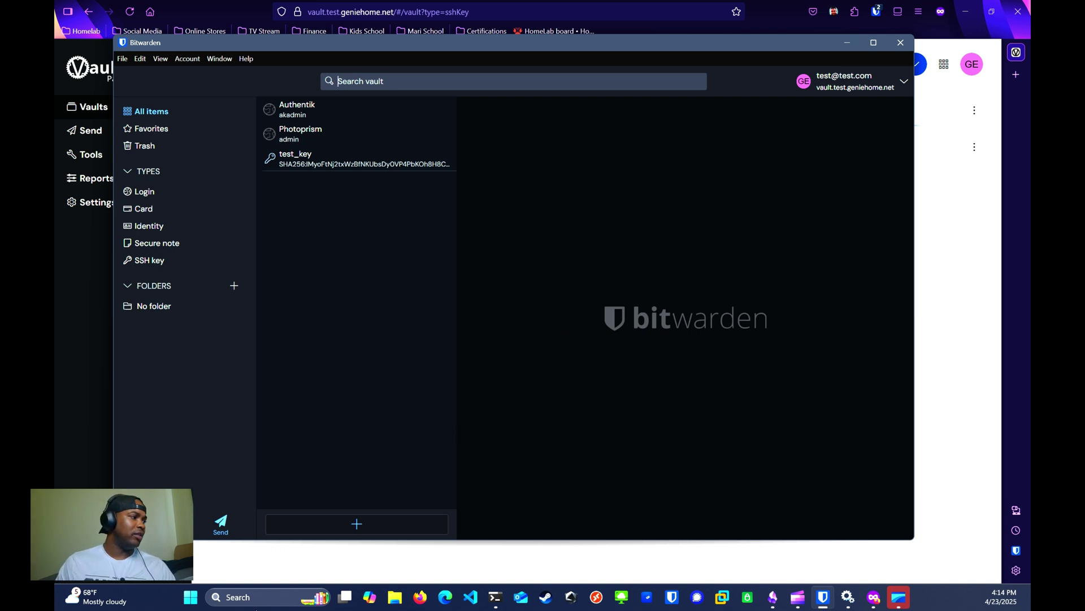
# Step: Launch Windows Services and scroll to the OpenSSH Authentication Agent
pyautogui.click(264, 598)
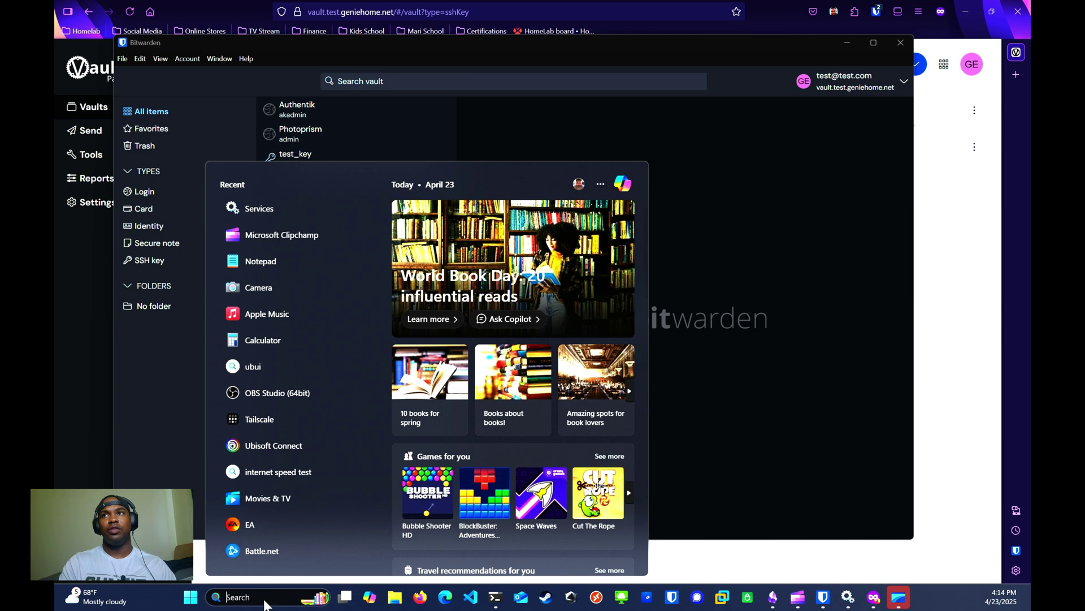
pyautogui.write('servi')
pyautogui.press('Return')
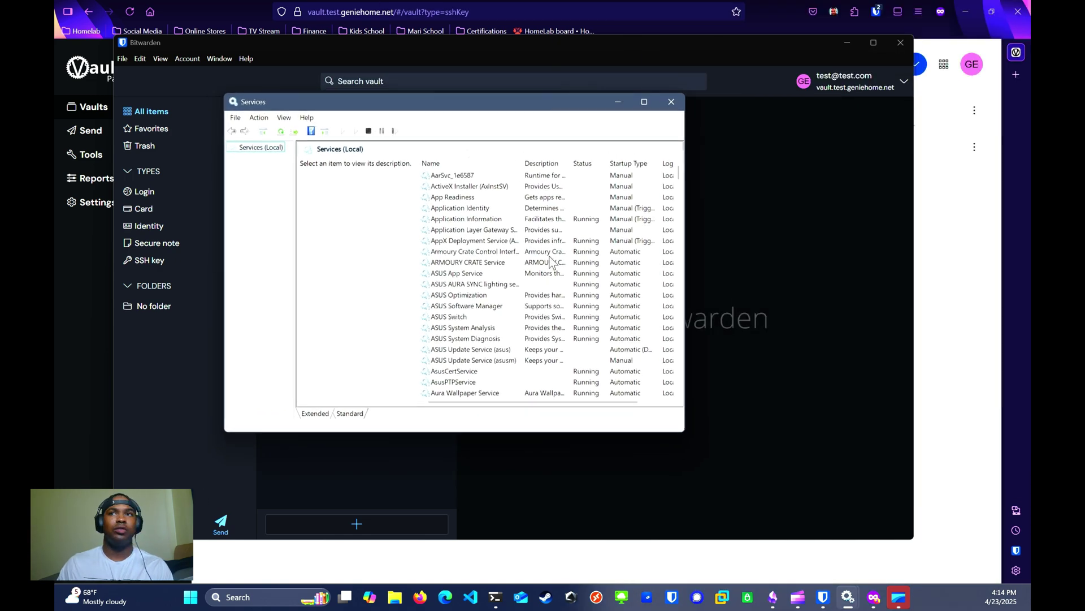
pyautogui.scroll(-20, 462, 300)
pyautogui.scroll(-20, 472, 269)
pyautogui.scroll(-6, 466, 272)
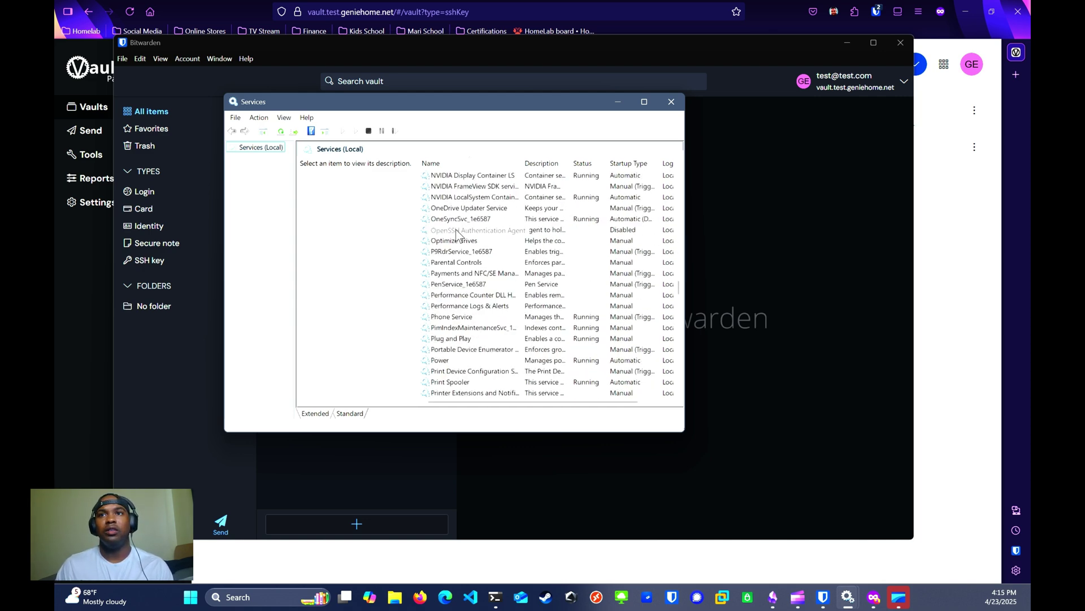
# Step: Set the OpenSSH Authentication Agent startup type to Disabled and apply it
pyautogui.doubleClick(457, 233)
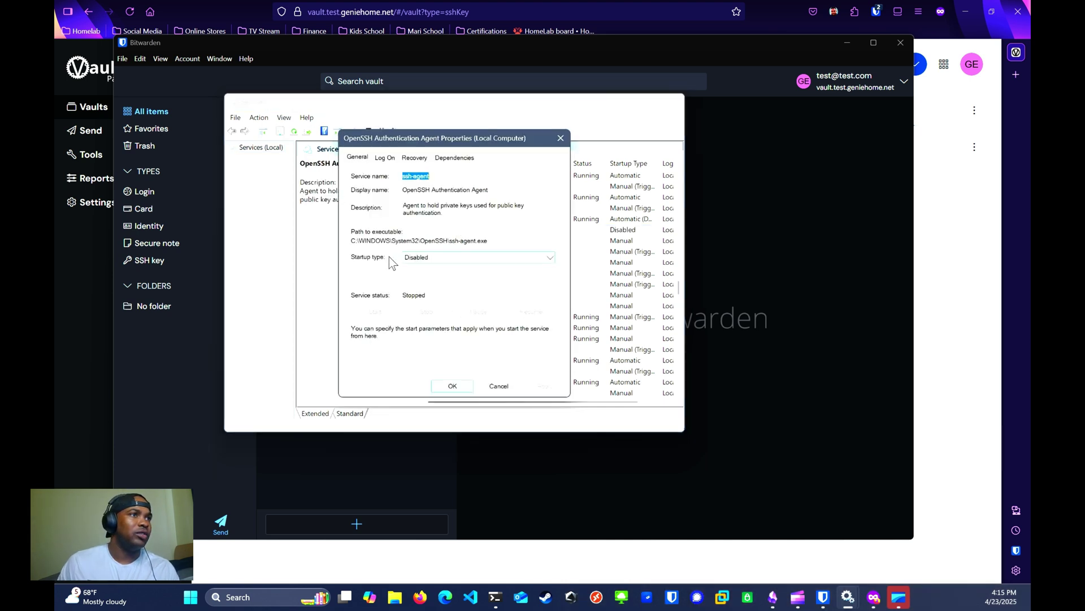
pyautogui.click(427, 257)
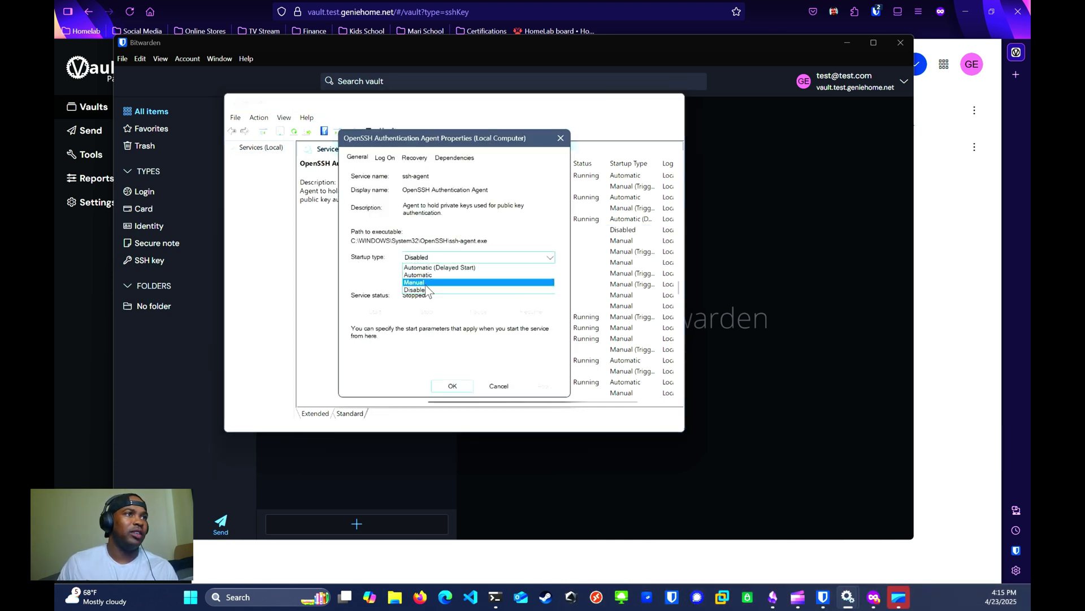
pyautogui.click(427, 293)
pyautogui.click(545, 387)
pyautogui.click(454, 387)
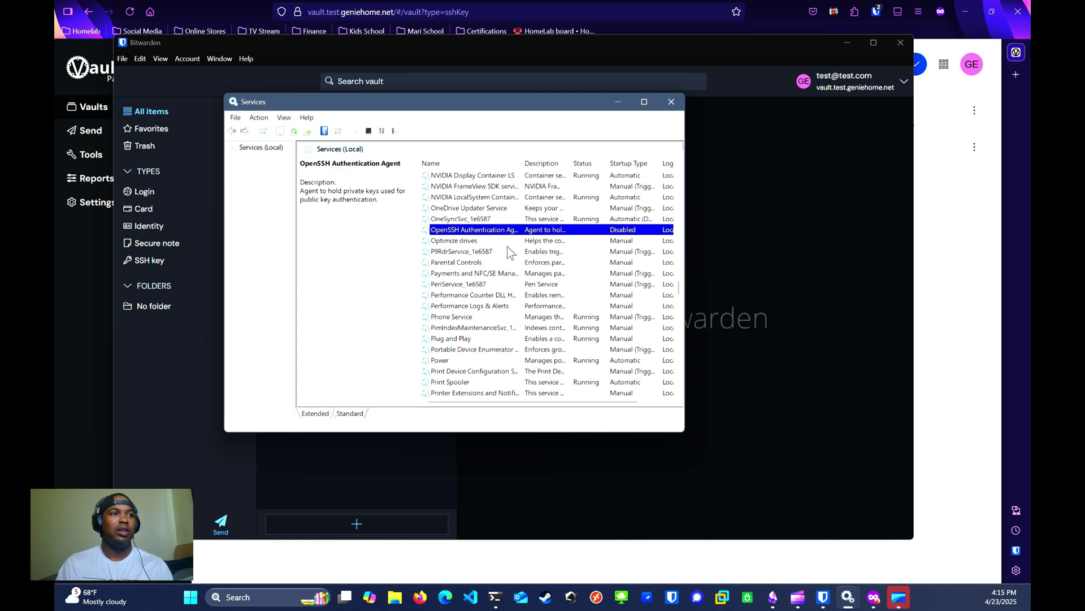
# Step: Bring Windows Terminal to the front and open a new tab
pyautogui.click(495, 596)
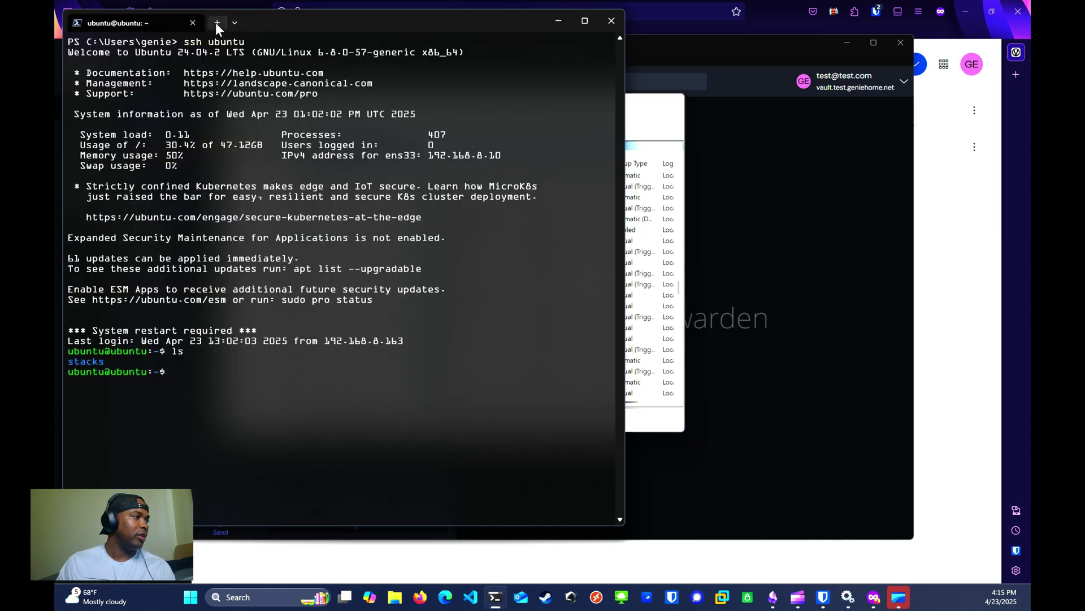
pyautogui.click(217, 23)
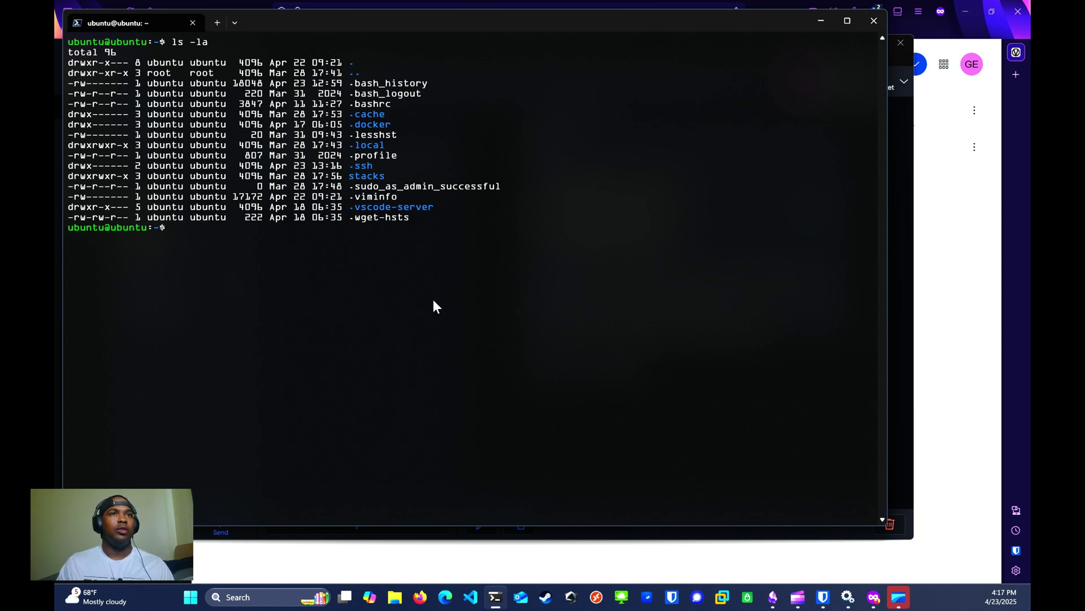
# Step: Copy test_key's public key from Bitwarden Desktop and go back to the terminal
pyautogui.click(900, 272)
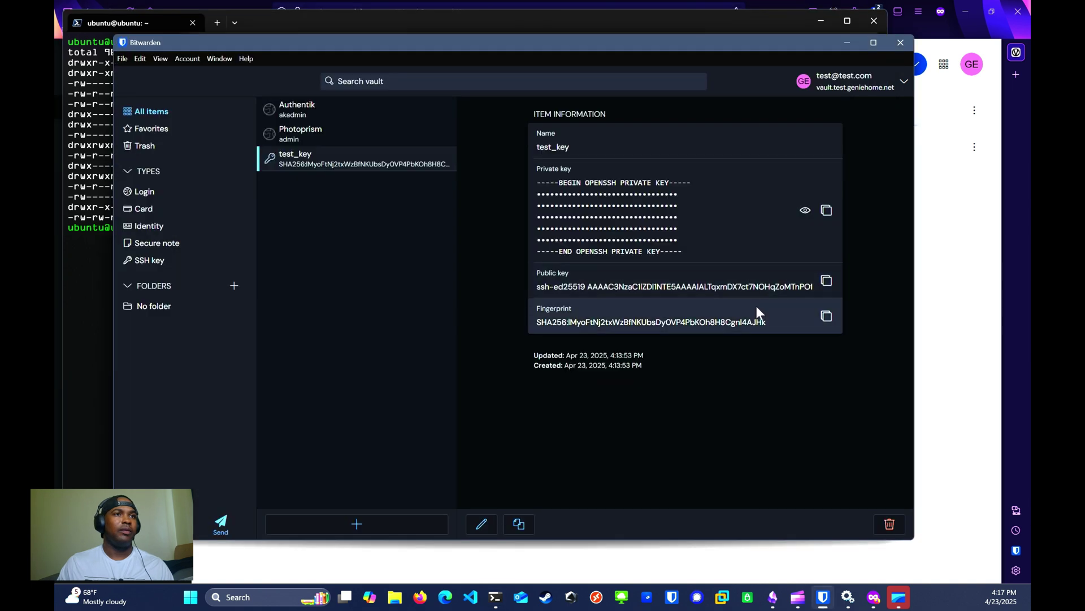
pyautogui.click(826, 281)
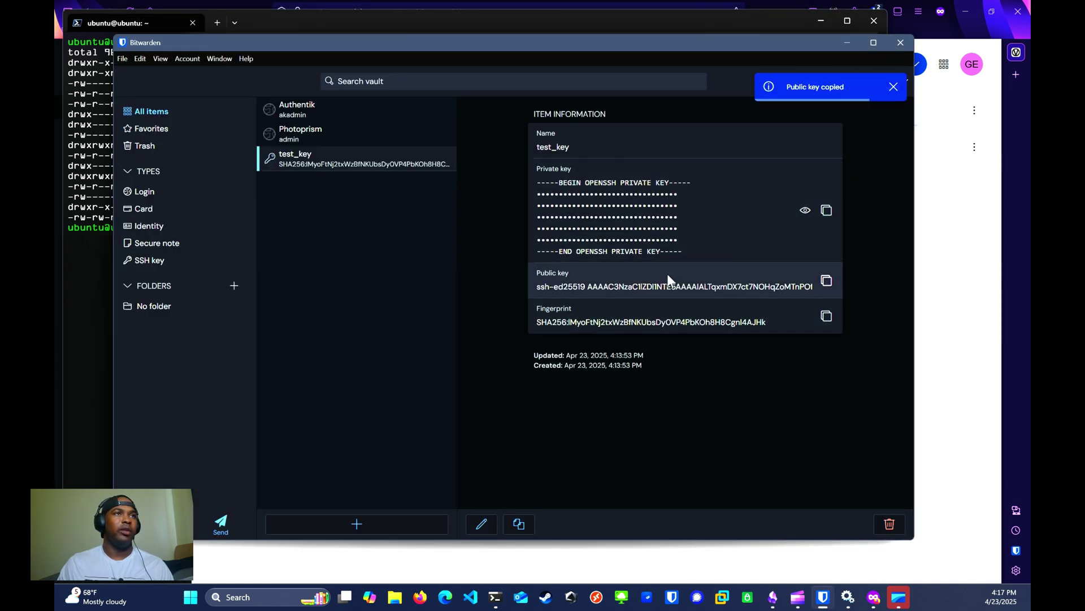
pyautogui.click(89, 274)
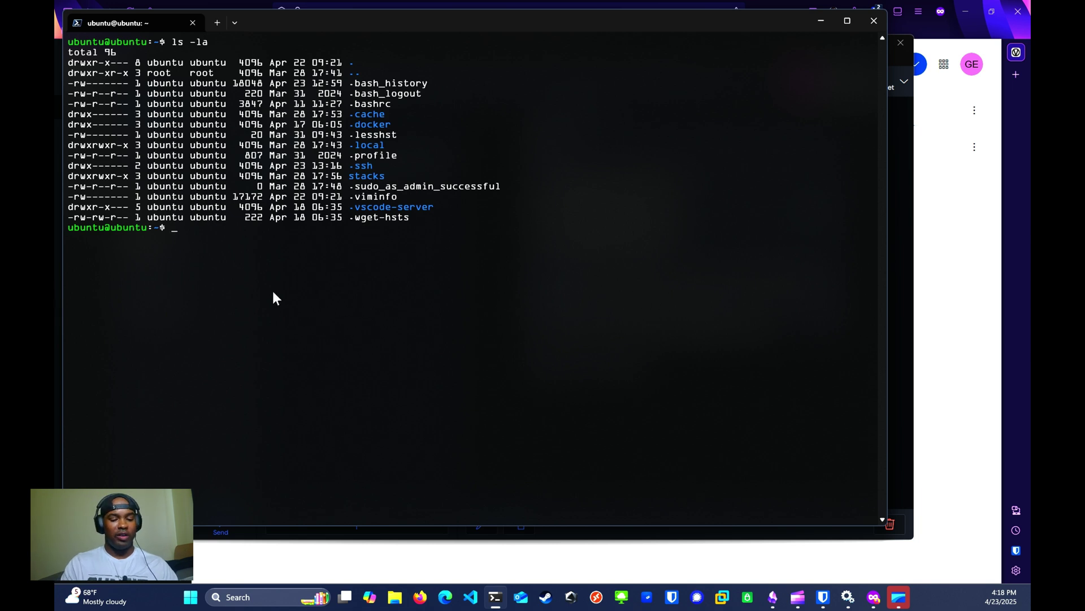
# Step: Change into the server's .ssh folder with cd .ssh/
pyautogui.write('mkidi')
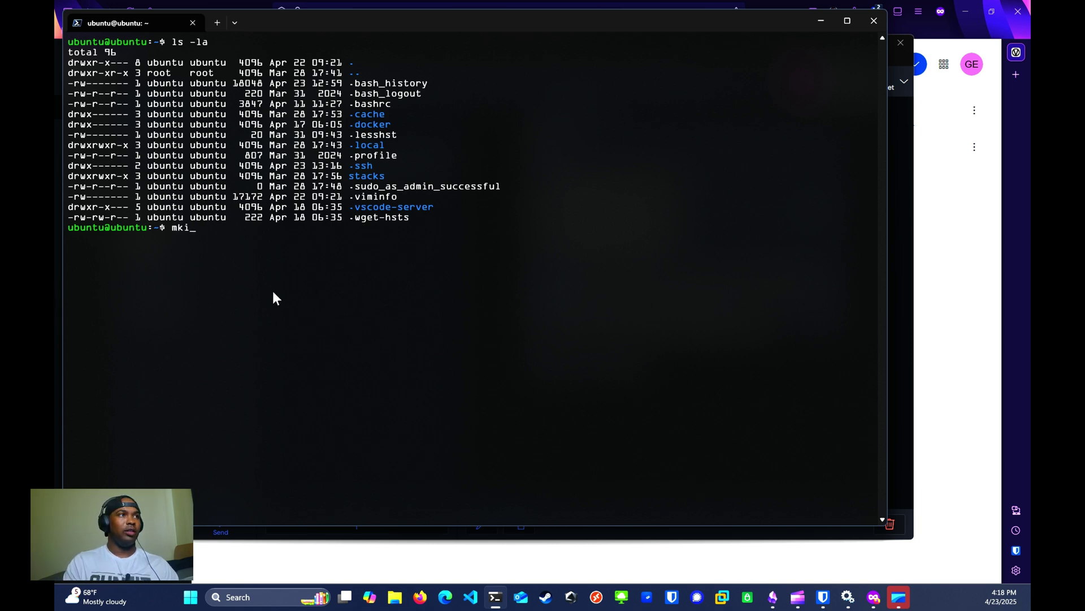
pyautogui.press('BackSpace')
pyautogui.press('BackSpace')
pyautogui.press('BackSpace')
pyautogui.write('dir ')
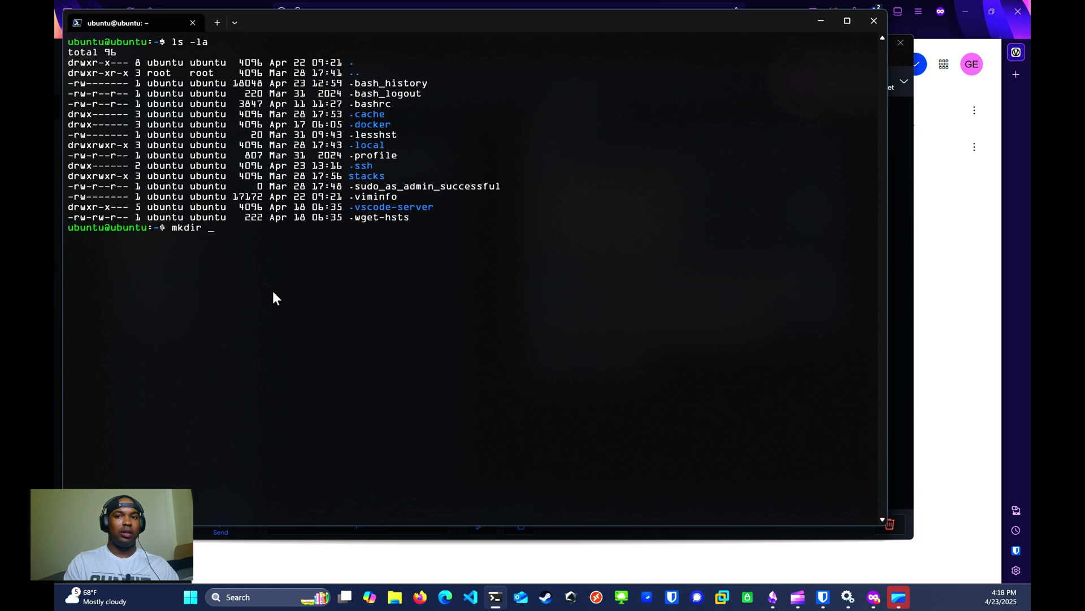
pyautogui.write('-ne')
pyautogui.press('BackSpace')
pyautogui.press('BackSpace')
pyautogui.press('BackSpace')
pyautogui.press('BackSpace')
pyautogui.press('BackSpace')
pyautogui.press('BackSpace')
pyautogui.press('BackSpace')
pyautogui.press('BackSpace')
pyautogui.press('BackSpace')
pyautogui.press('BackSpace')
pyautogui.write('cd')
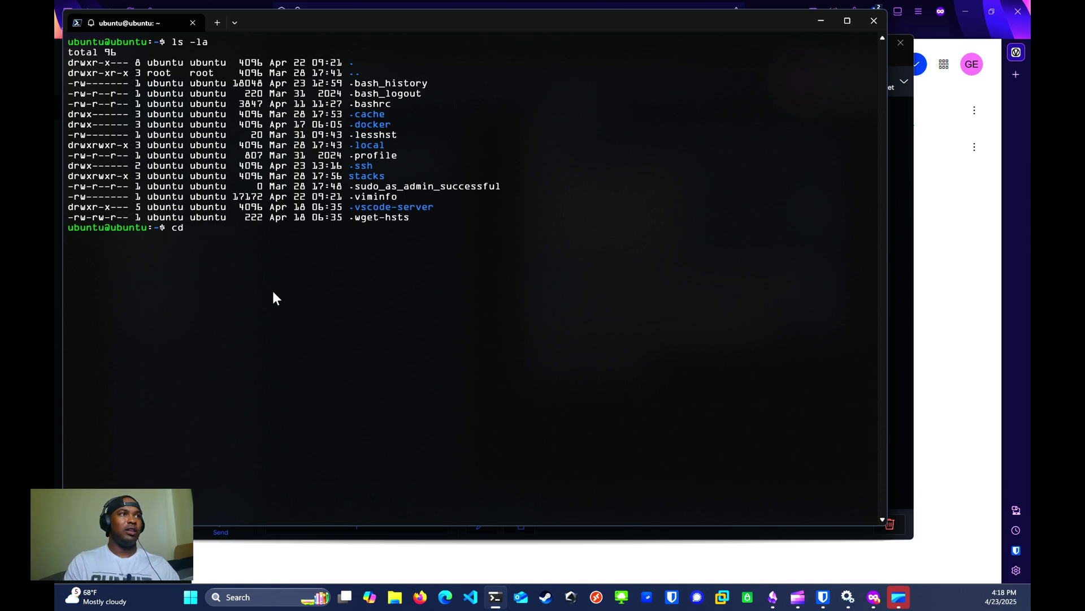
pyautogui.write(' .ssh/')
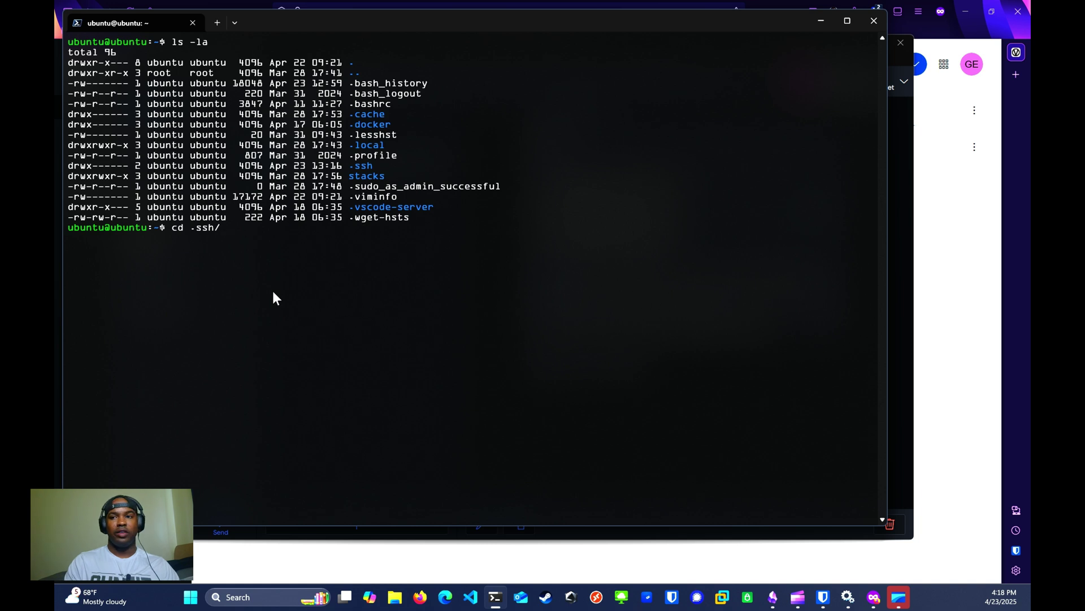
pyautogui.press('Return')
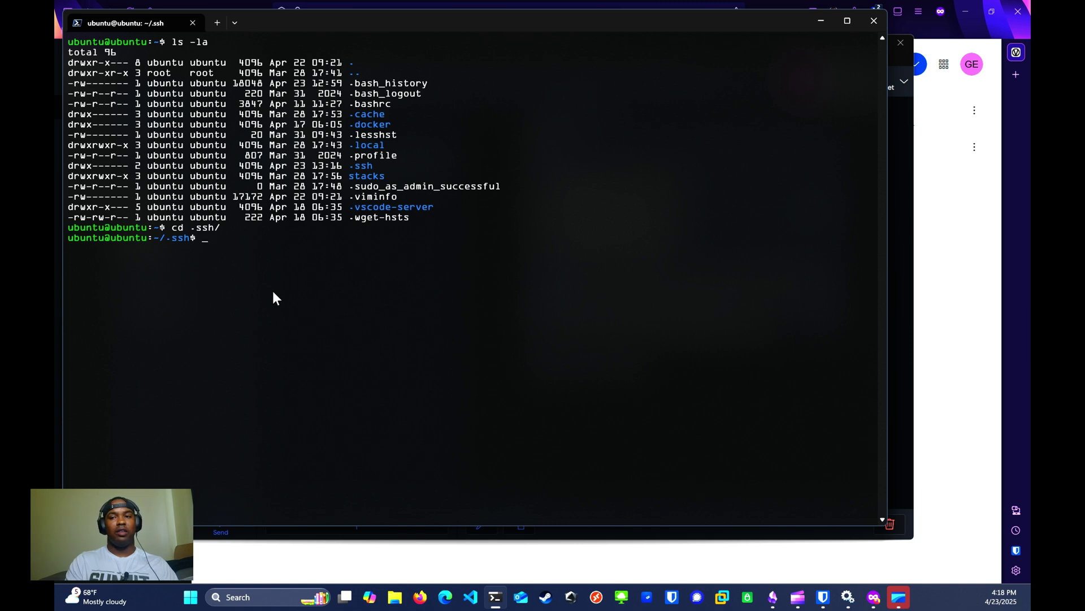
# Step: Create authorized_keys in nano, paste the ssh-ed25519 public key, and save it
pyautogui.write('nano auth')
pyautogui.press('Tab')
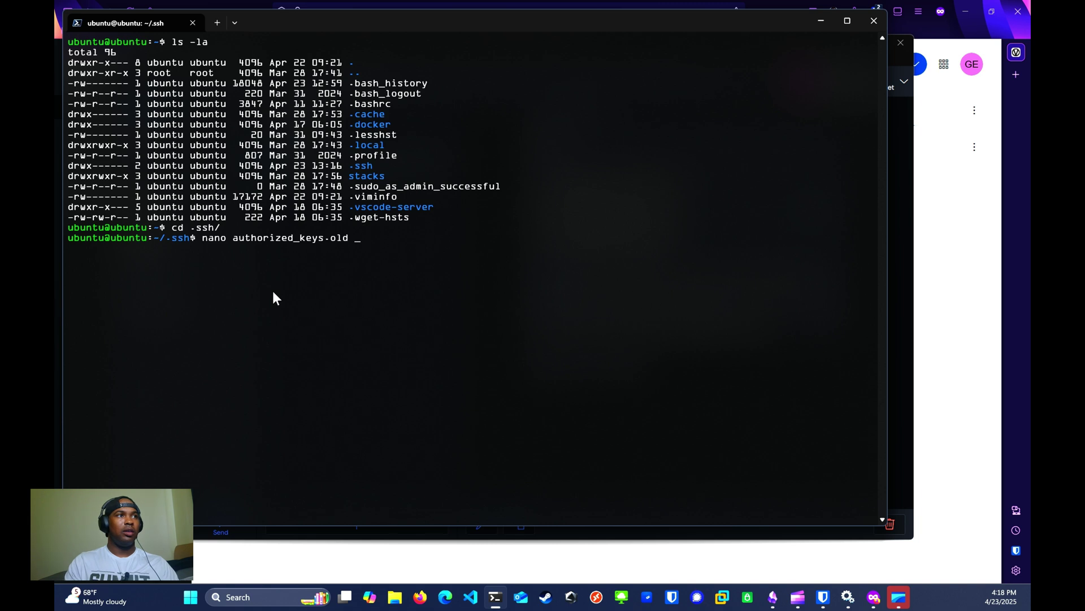
pyautogui.press('BackSpace')
pyautogui.press('BackSpace')
pyautogui.press('BackSpace')
pyautogui.press('BackSpace')
pyautogui.press('BackSpace')
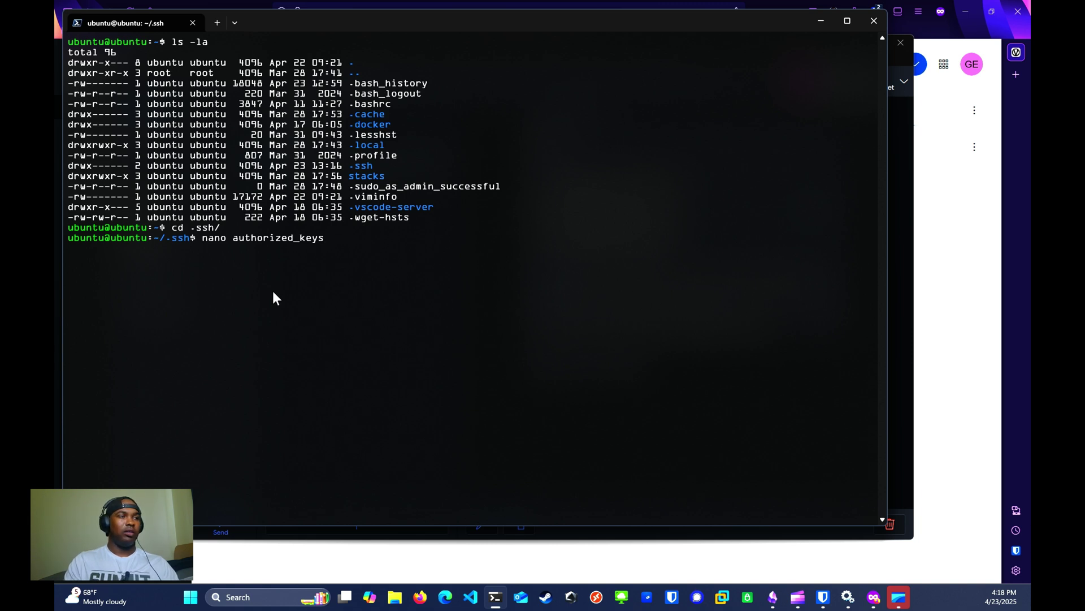
pyautogui.press('Return')
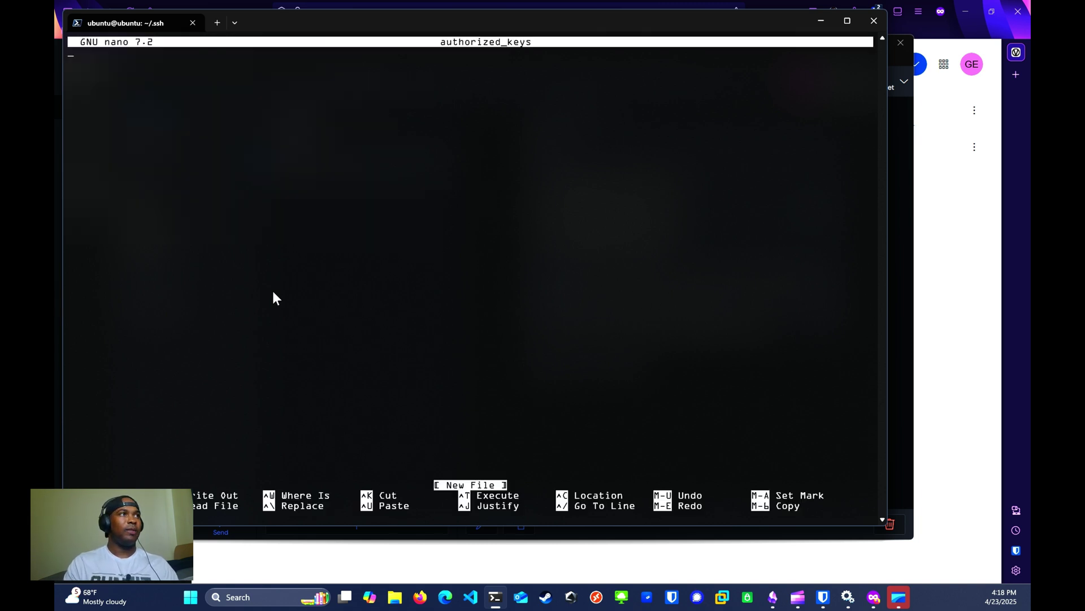
pyautogui.hotkey('ctrl', 'v')
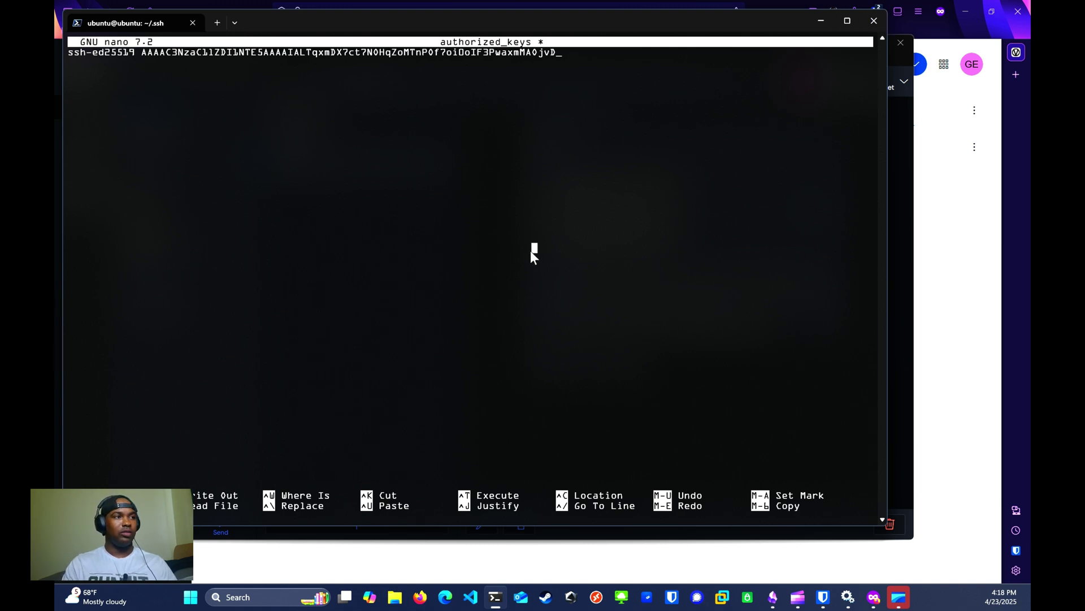
pyautogui.hotkey('ctrl', 'x')
pyautogui.press('y')
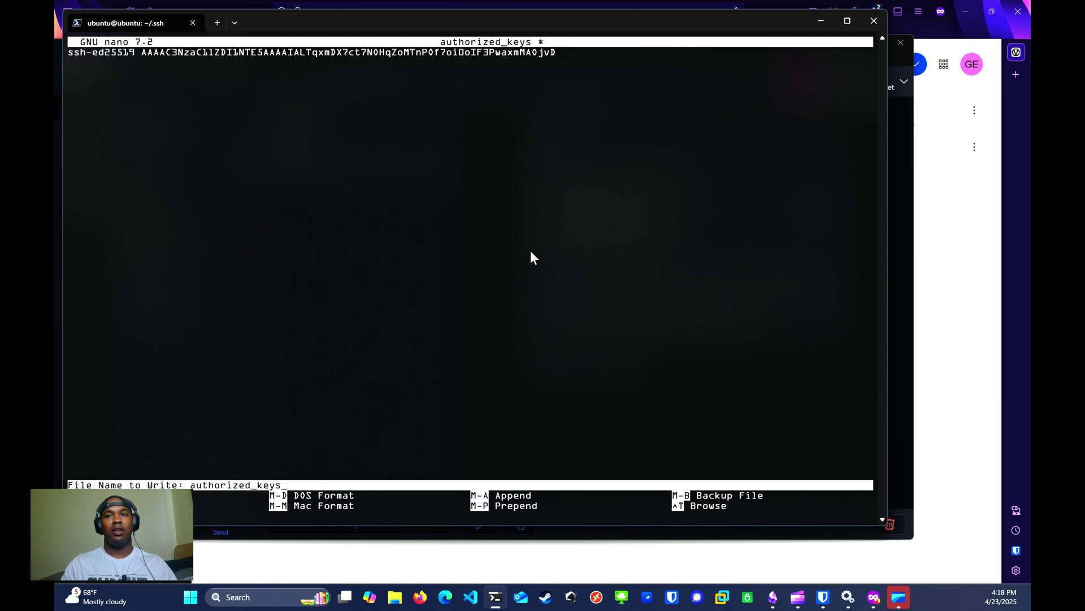
pyautogui.press('Return')
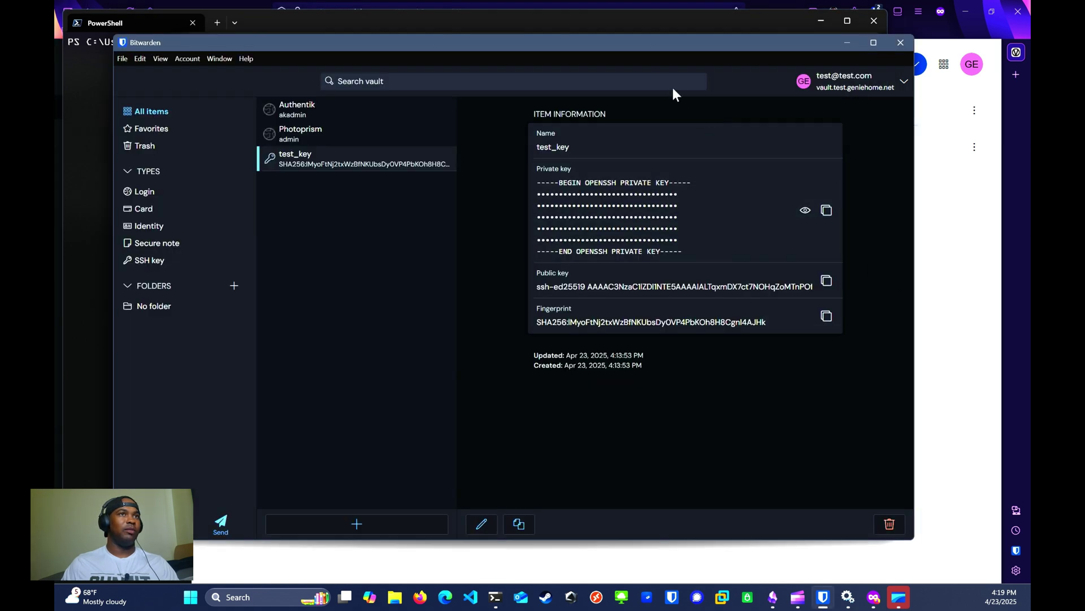
# Step: Move Bitwarden aside, authorize test_key for the SSH login, and run ls on the server
pyautogui.moveTo(554, 57); pyautogui.dragTo(1006, 68)
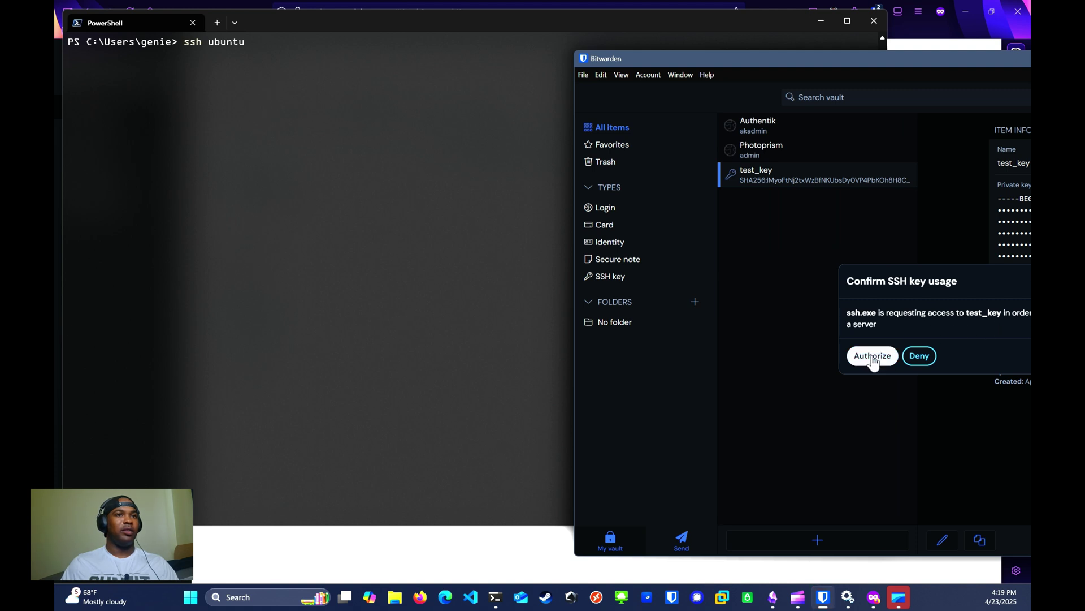
pyautogui.click(873, 357)
pyautogui.click(280, 382)
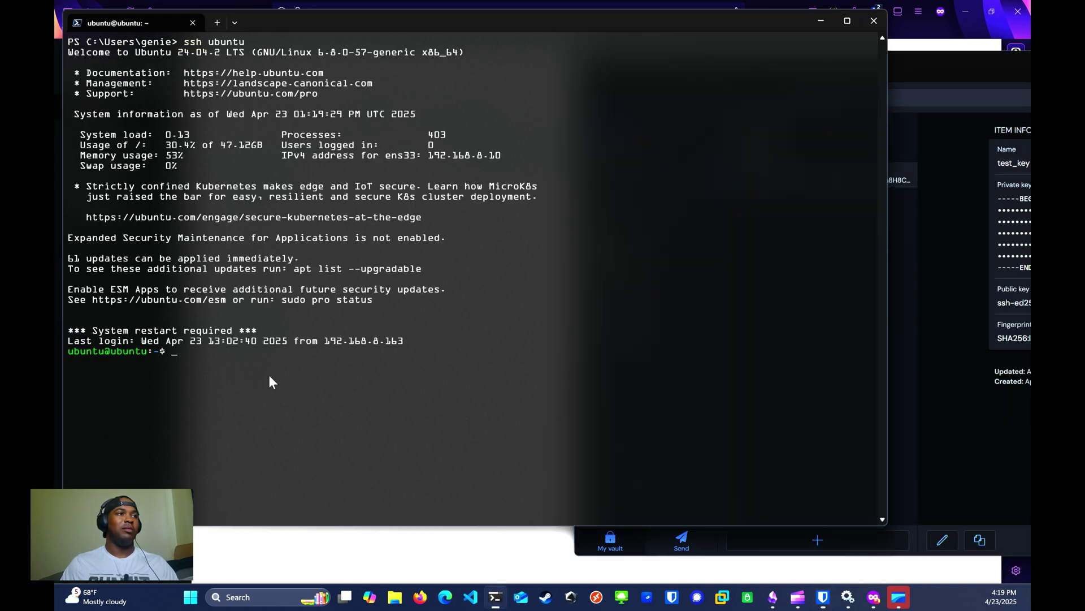
pyautogui.write('ls')
pyautogui.press('Return')
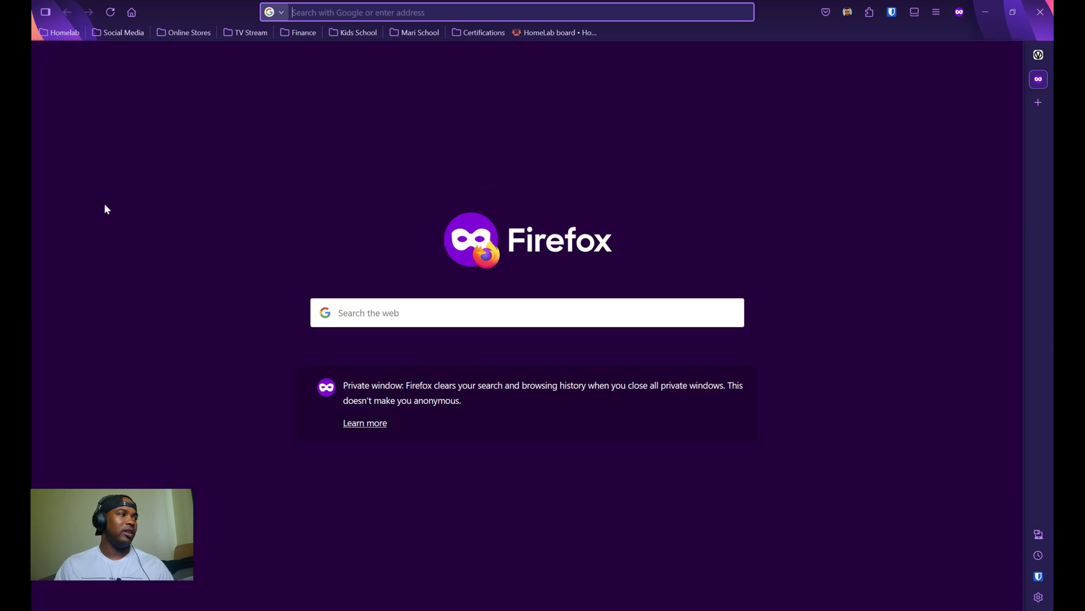
# Step: Load the Vaultwarden admin page at vault.test.geniehome.net/admin
pyautogui.click(391, 12)
pyautogui.hotkey('ctrl', 'v')
pyautogui.press('Return')
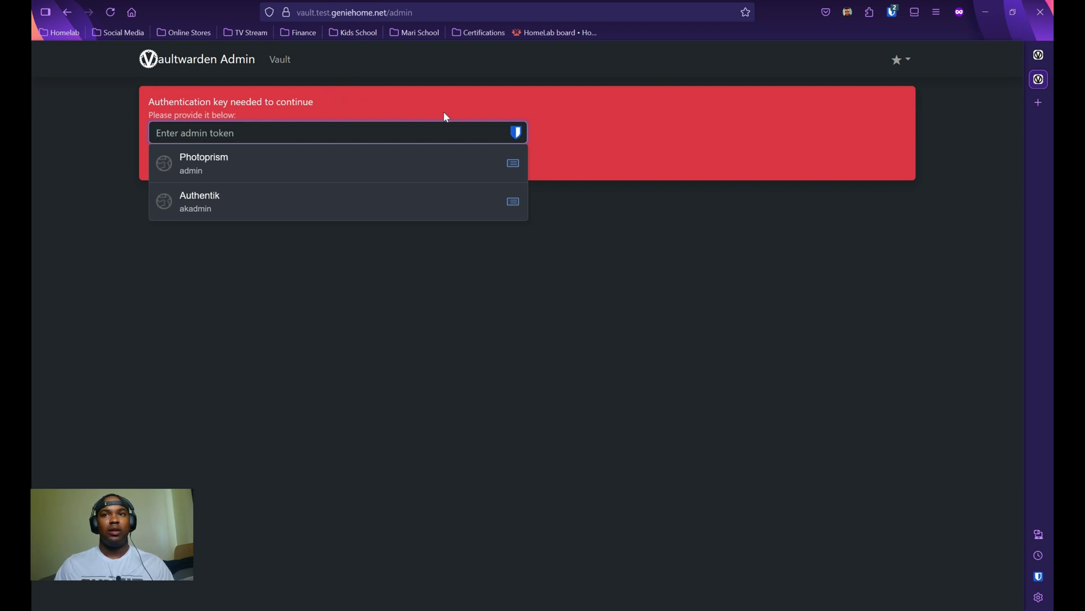
pyautogui.click(554, 130)
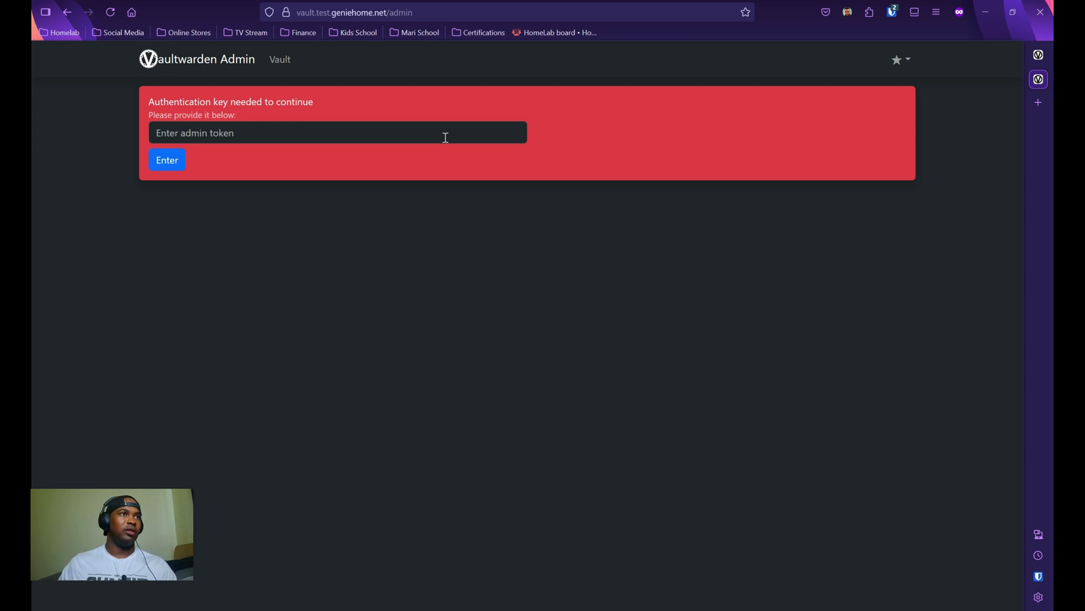
# Step: Paste the admin token and sign in to the admin panel
pyautogui.click(444, 136)
pyautogui.hotkey('ctrl', 'v')
pyautogui.press('BackSpace')
pyautogui.press('BackSpace')
pyautogui.press('BackSpace')
pyautogui.press('BackSpace')
pyautogui.hotkey('ctrl', 'v')
pyautogui.write('•••••••')
pyautogui.press('Return')
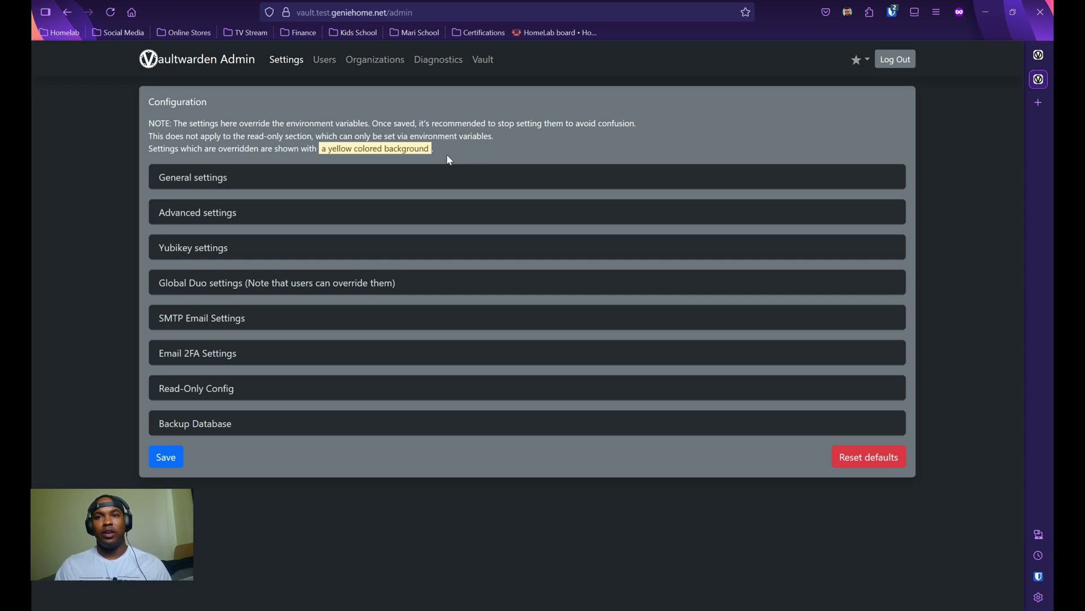
# Step: Review the Users and Organizations pages, then return to Settings
pyautogui.click(328, 67)
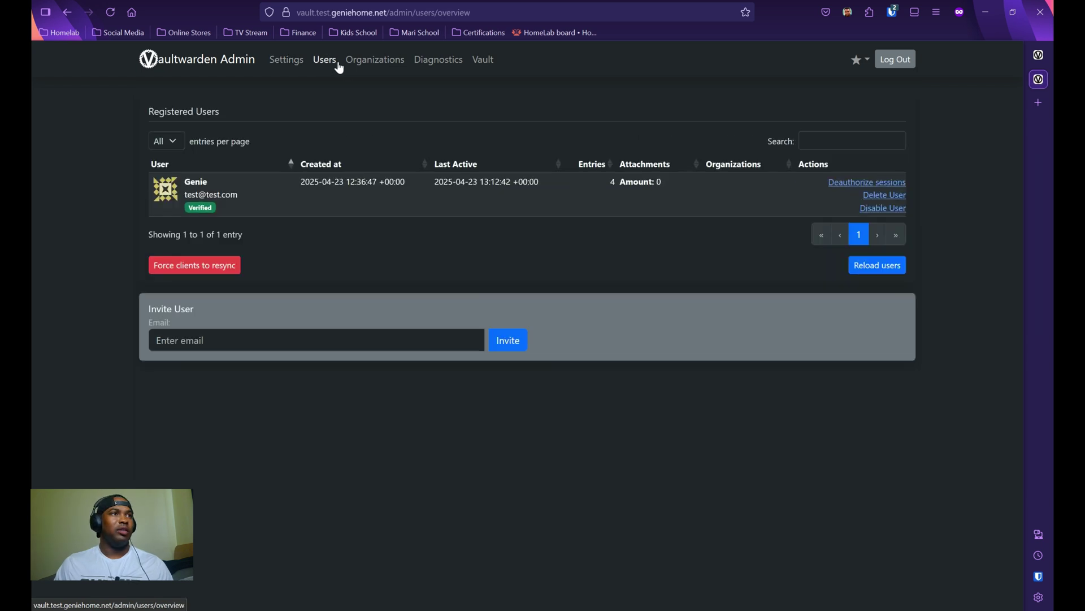
pyautogui.click(356, 68)
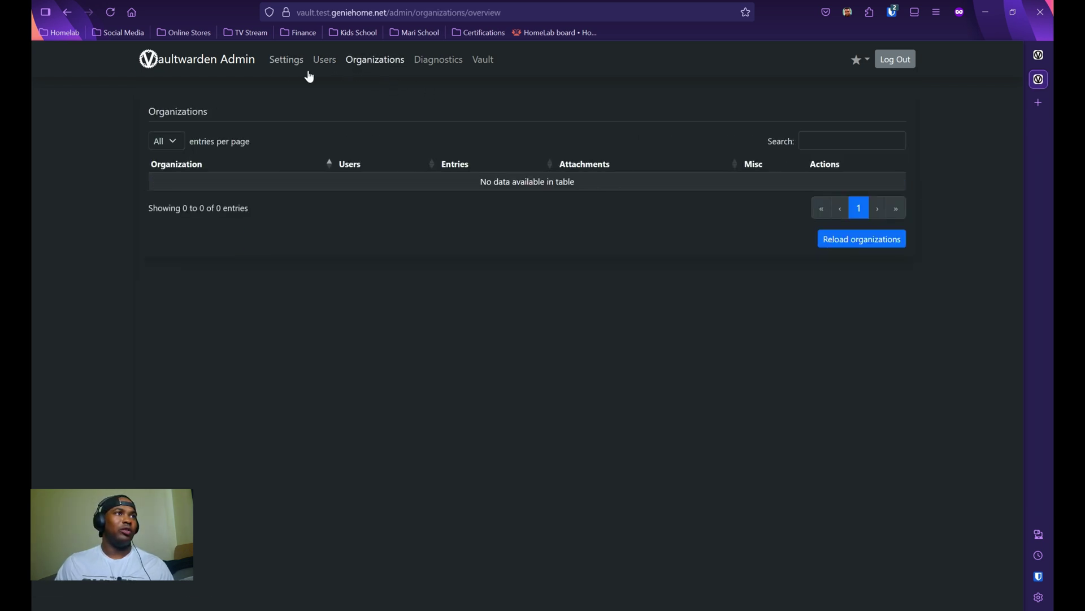
pyautogui.click(288, 70)
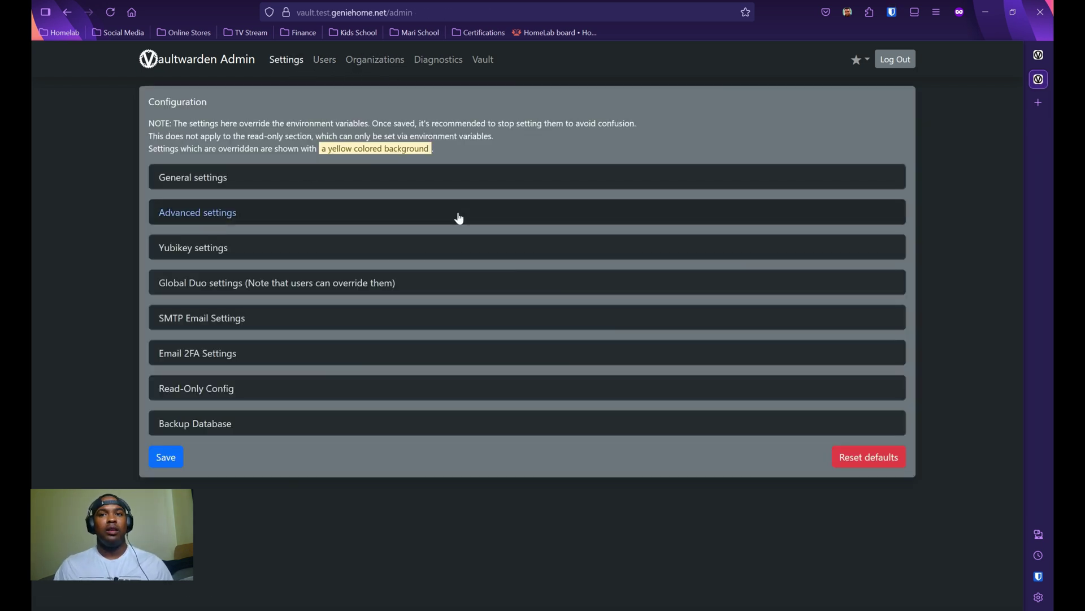
# Step: Expand General settings and look through its options
pyautogui.click(218, 178)
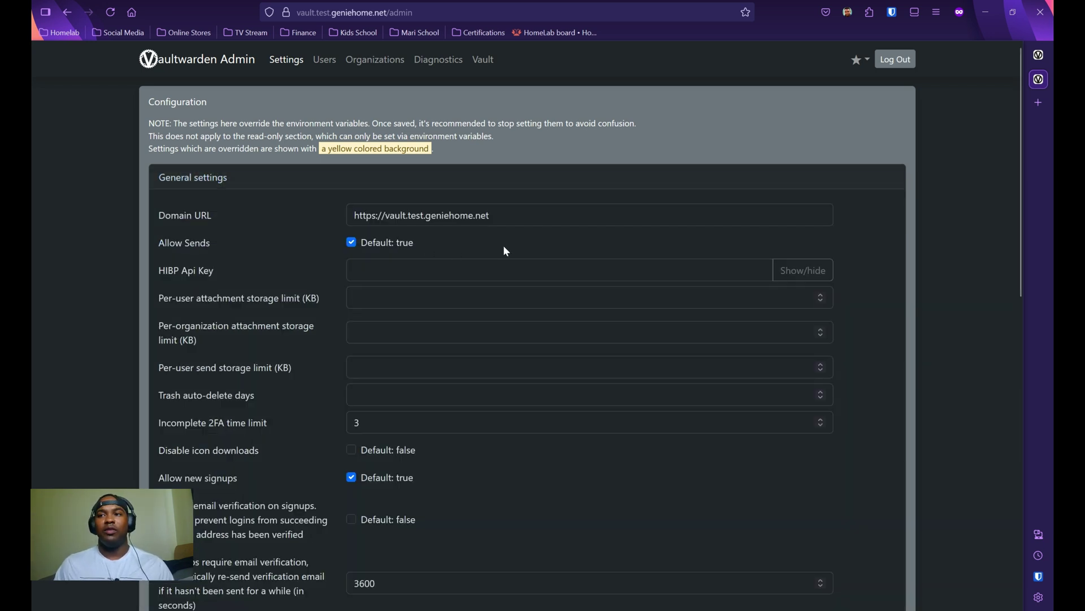
pyautogui.scroll(-10, 445, 416)
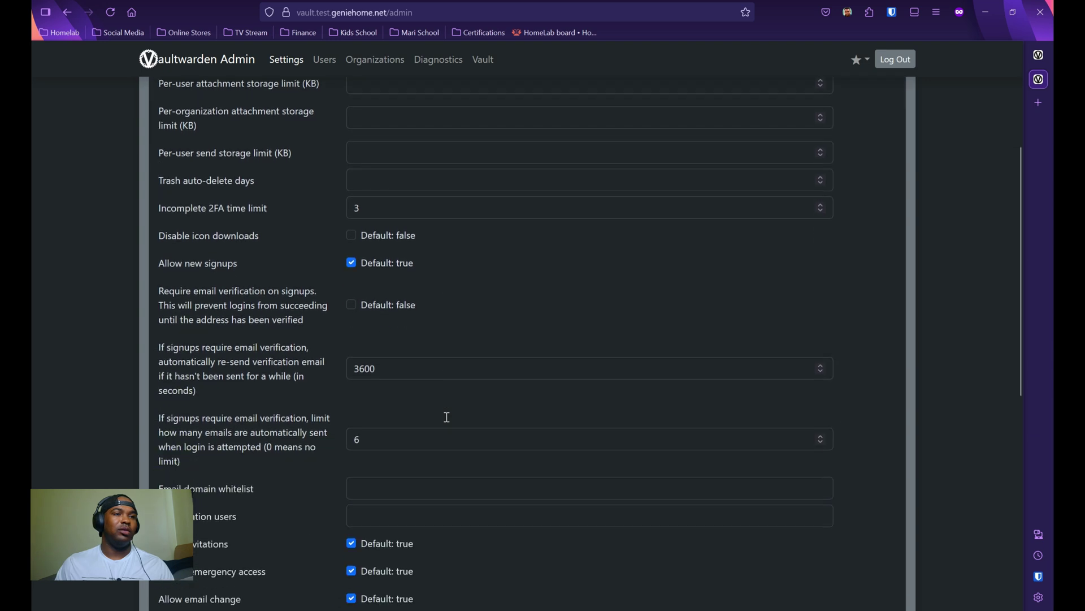
pyautogui.scroll(-2, 450, 424)
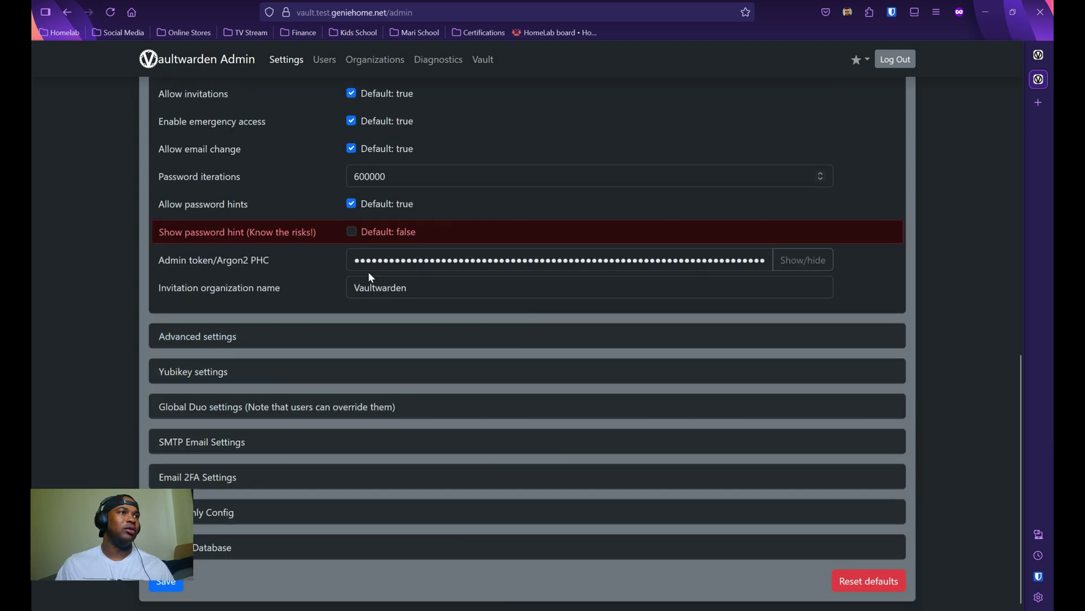
pyautogui.scroll(9, 262, 127)
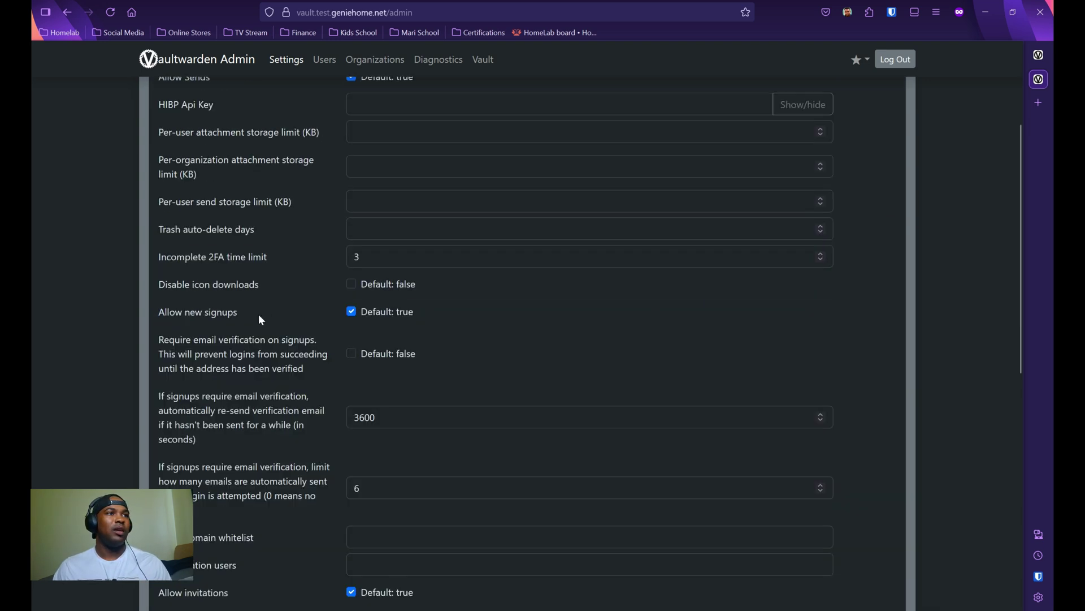